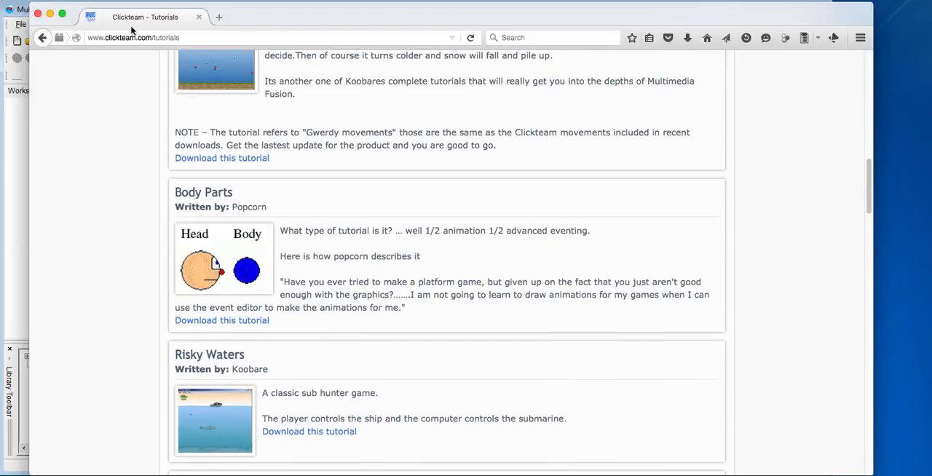
Review the intermediate tutorials on the Clickteam website, down to the Castle Defender entry
click(175, 37)
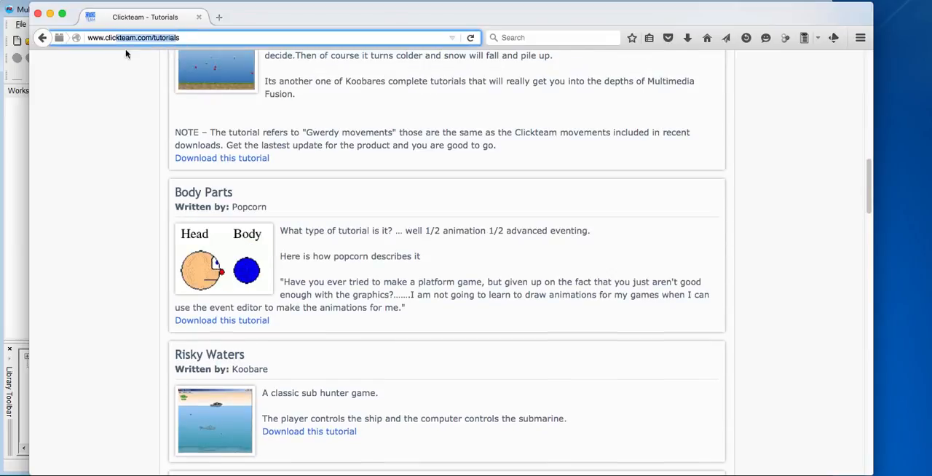
scroll(306, 218, up, 8)
scroll(306, 188, up, 10)
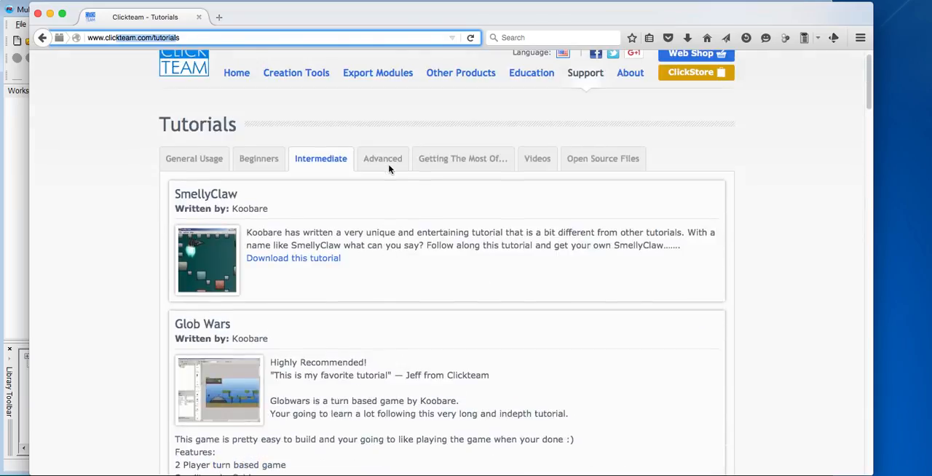
mouse_move(562, 108)
mouse_move(598, 102)
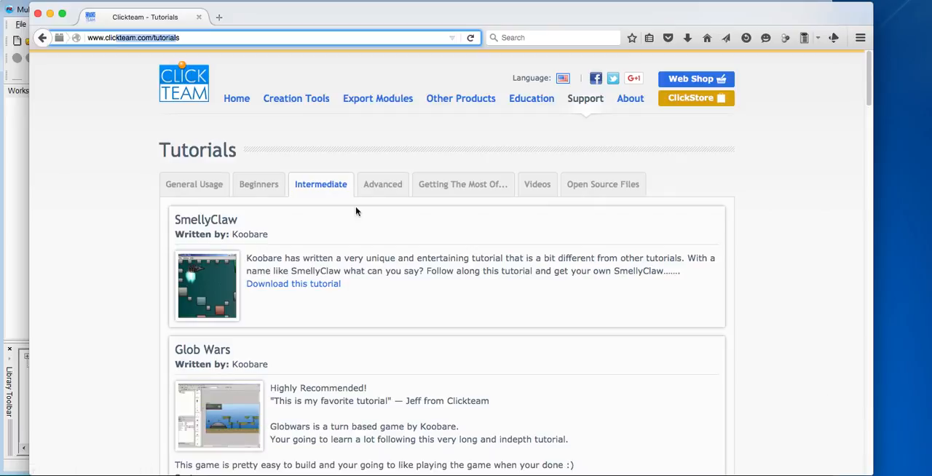
scroll(337, 209, down, 5)
scroll(343, 213, down, 10)
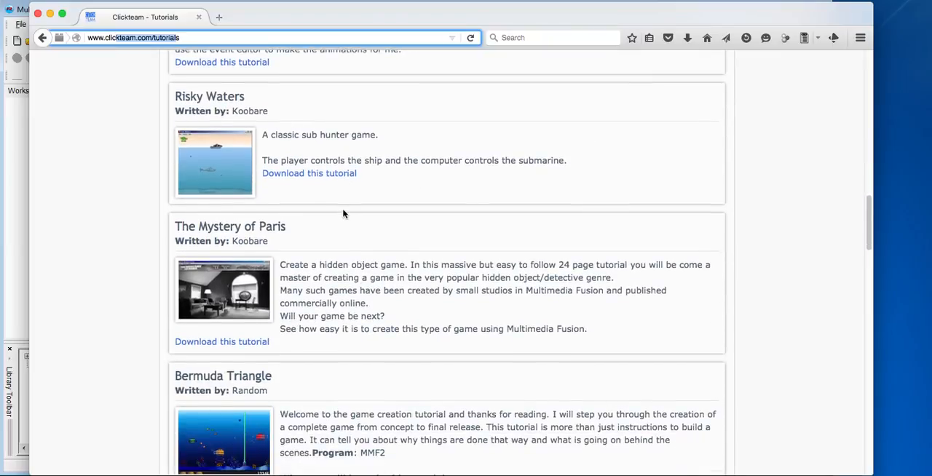
scroll(344, 213, down, 3)
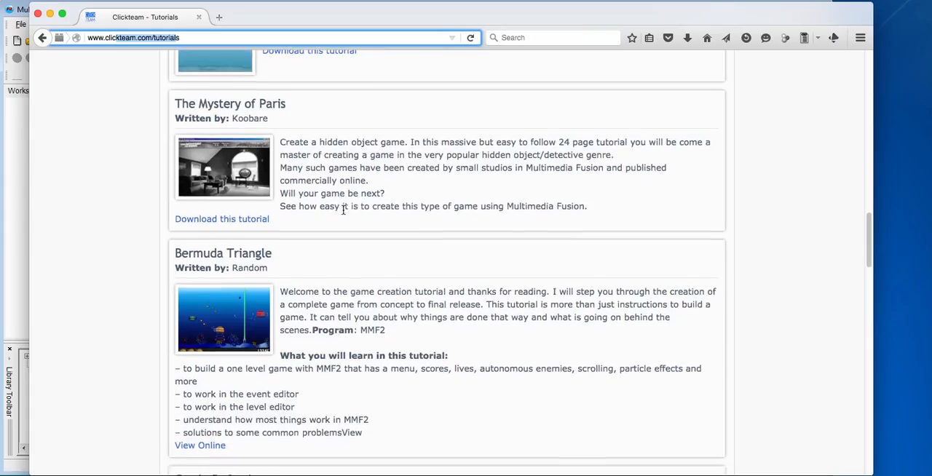
scroll(343, 213, down, 3)
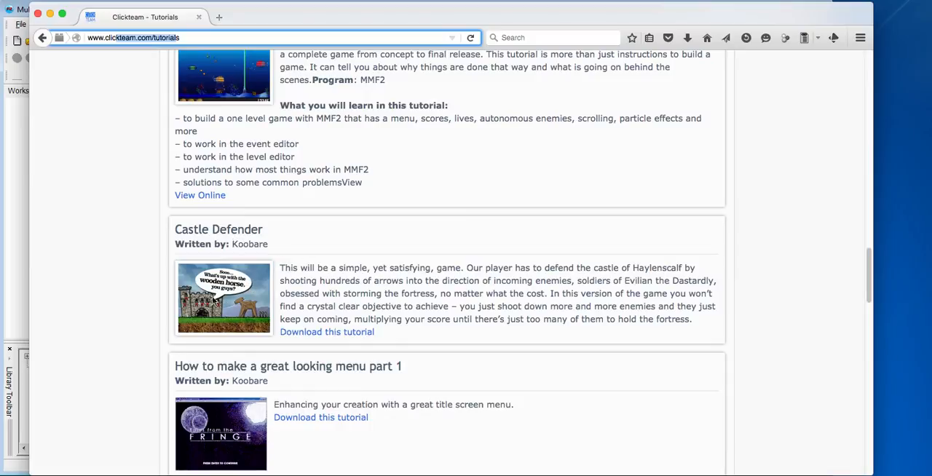
click(263, 310)
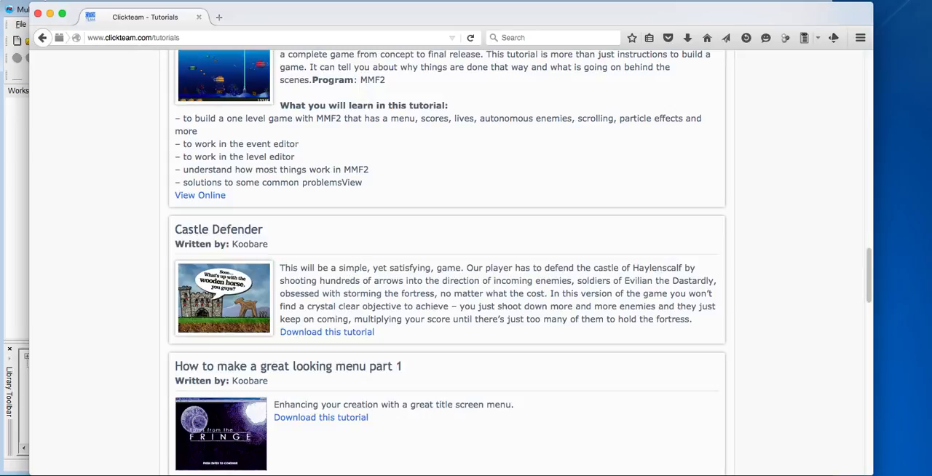
Switch to Multimedia Fusion 2, create a new application and set Frame 1's size to 950 x 480
click(38, 13)
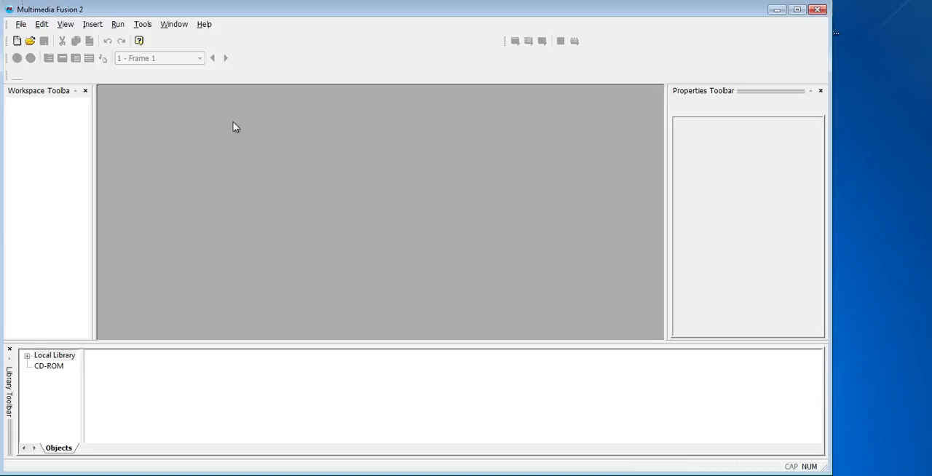
click(17, 41)
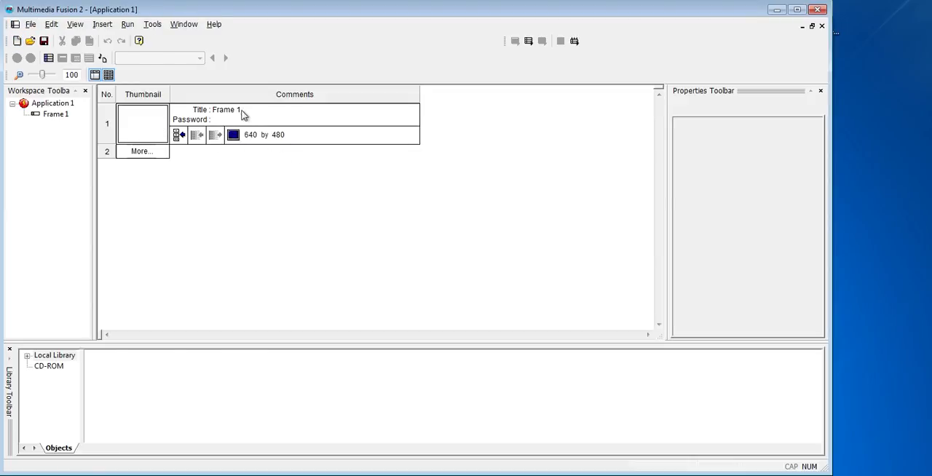
click(249, 136)
click(150, 133)
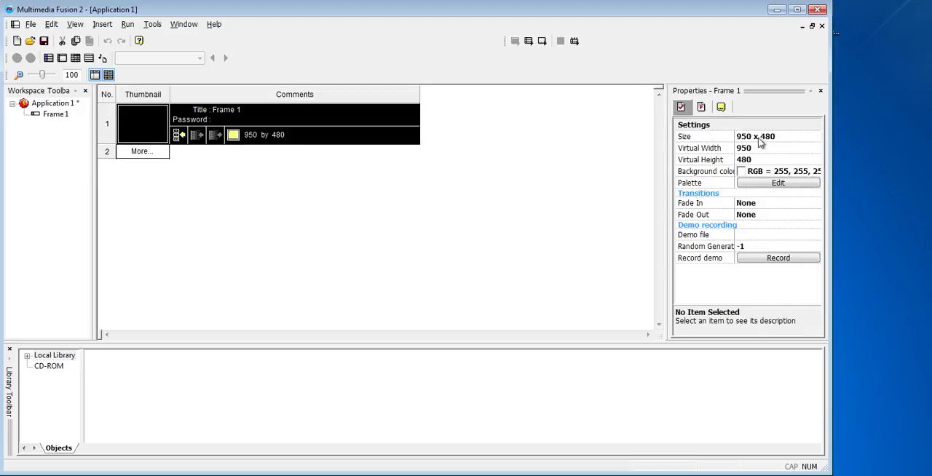
Open Frame 1 for editing and set its background color to light cyan
click(221, 218)
double_click(132, 127)
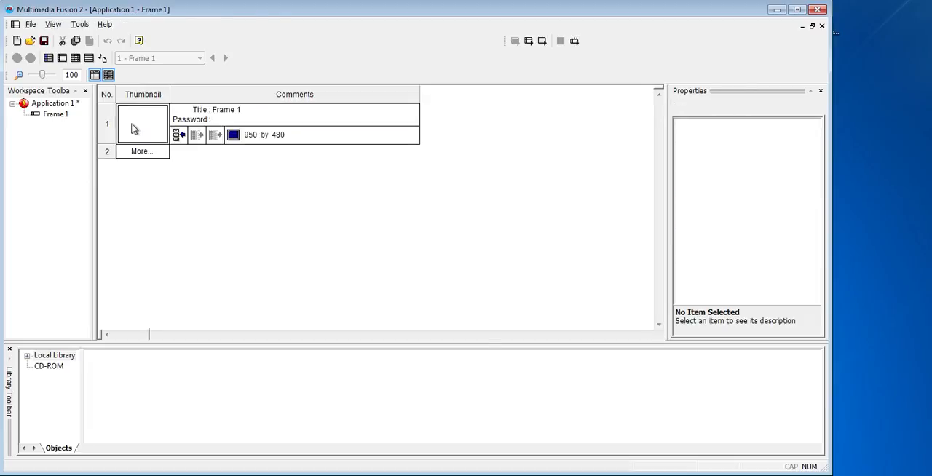
mouse_move(368, 335)
mouse_down()
mouse_move(324, 336)
mouse_move(435, 339)
mouse_move(348, 327)
mouse_move(381, 329)
mouse_up()
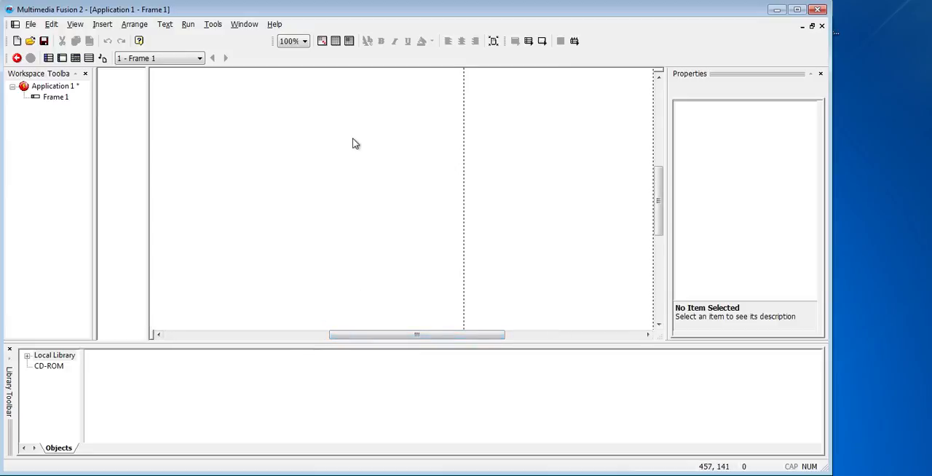
click(60, 99)
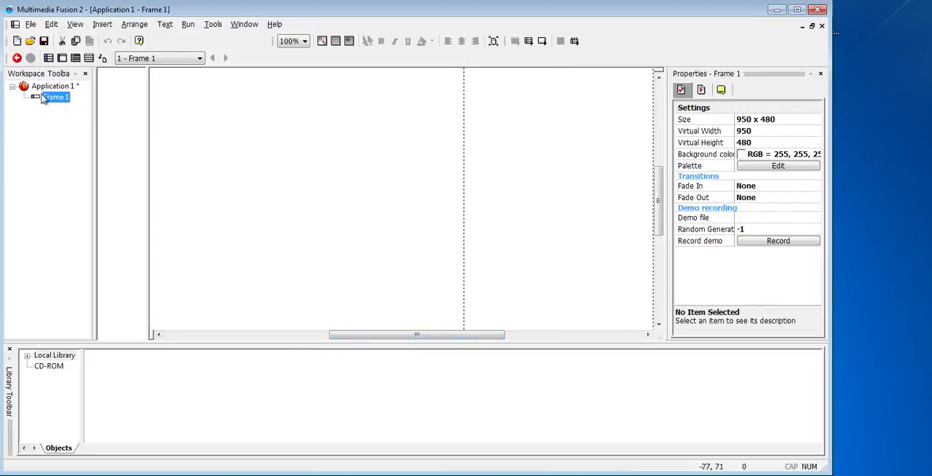
click(761, 155)
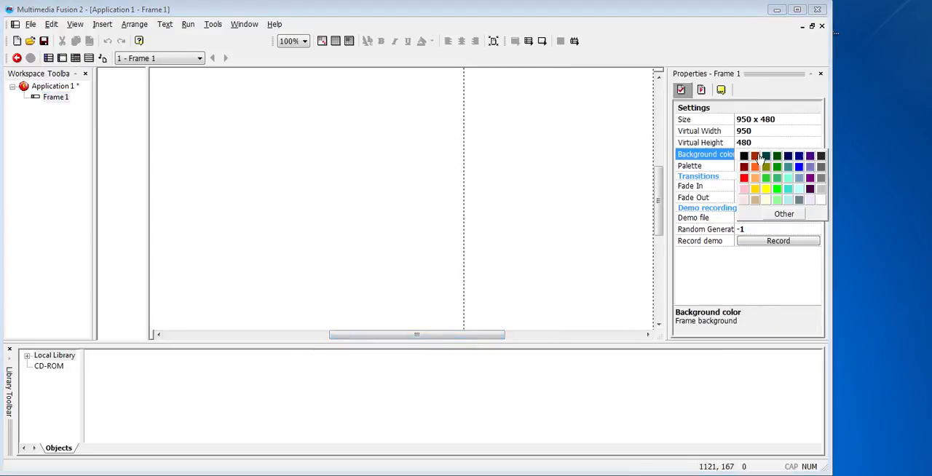
click(797, 192)
click(407, 174)
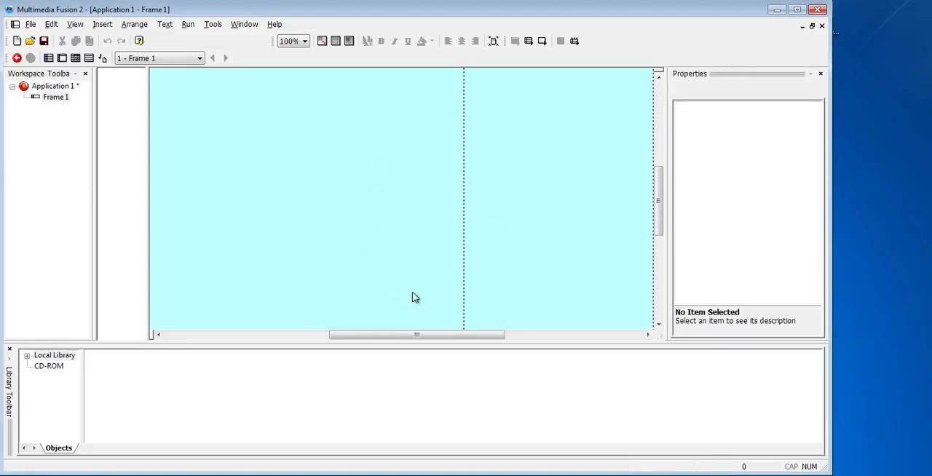
Place Jail house bkdrop 1 in the frame from the local library's Buildings - Jail House set under Games, Miscellaneous
mouse_move(655, 226)
mouse_down()
mouse_move(664, 240)
mouse_move(665, 181)
mouse_move(665, 223)
mouse_up()
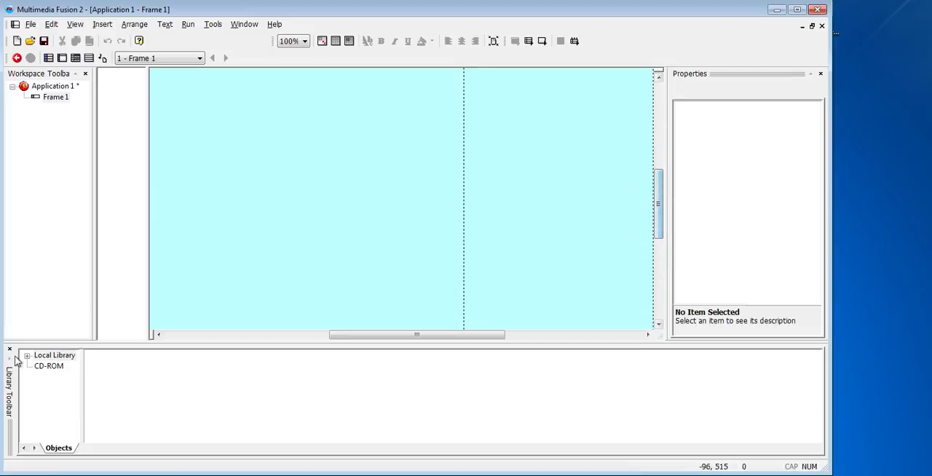
click(28, 356)
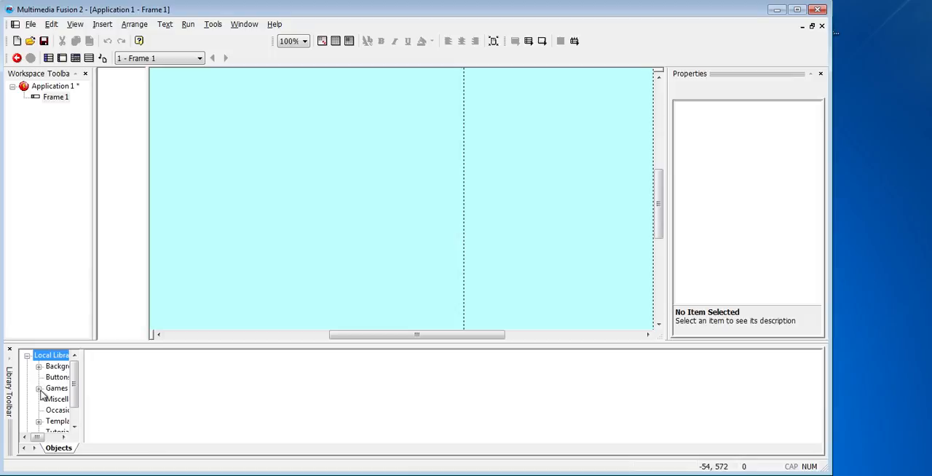
click(39, 388)
drag(82, 371, 172, 391)
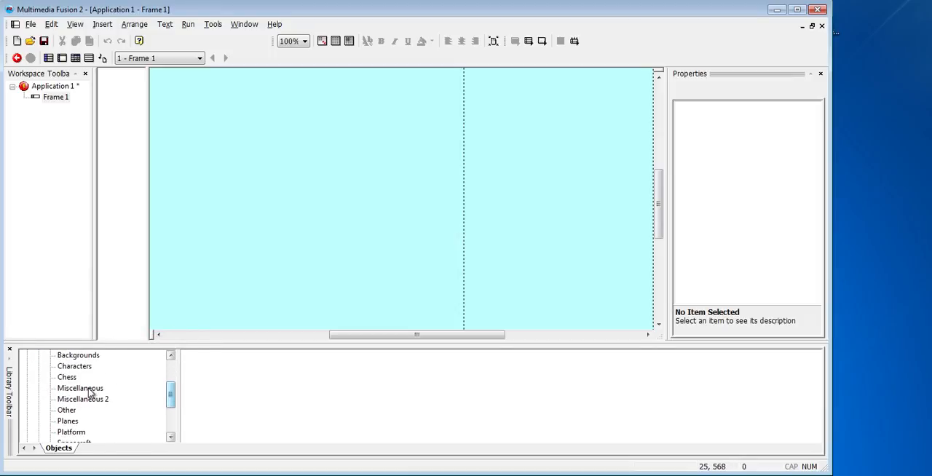
click(87, 390)
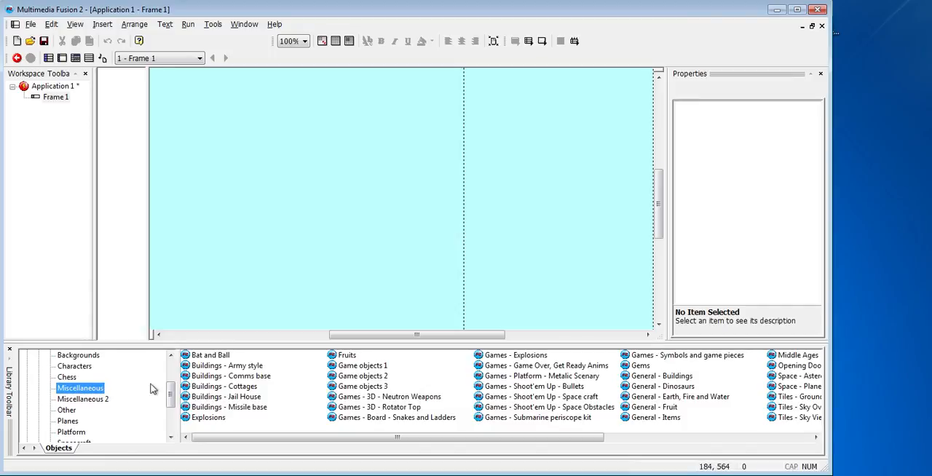
click(221, 398)
double_click(220, 398)
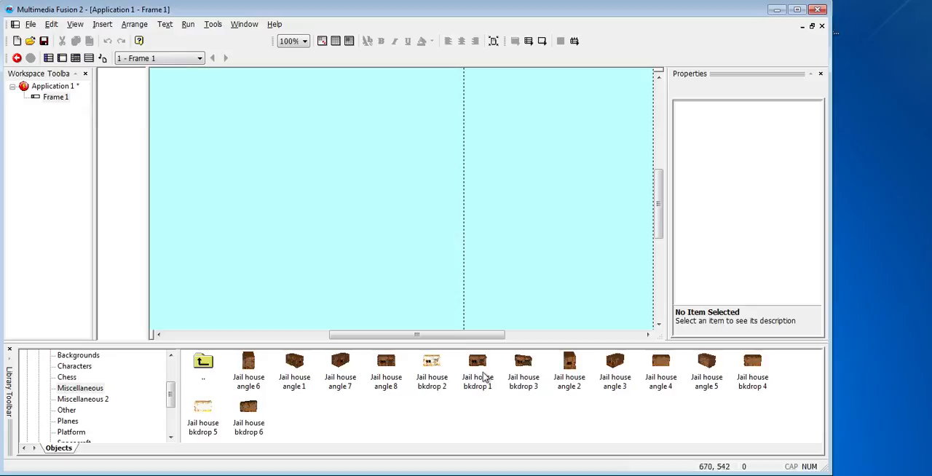
drag(478, 364, 122, 139)
drag(475, 351, 347, 212)
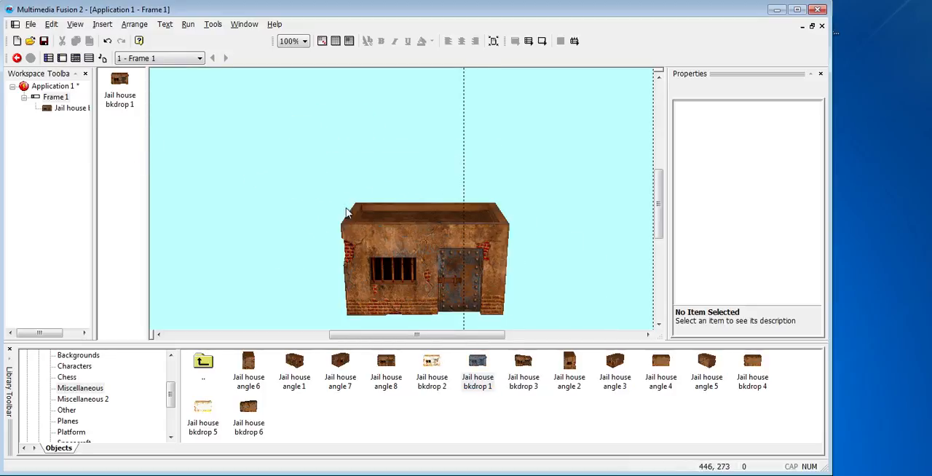
Shrink the jail house backdrop proportionally and move it toward the left side of the frame
click(360, 208)
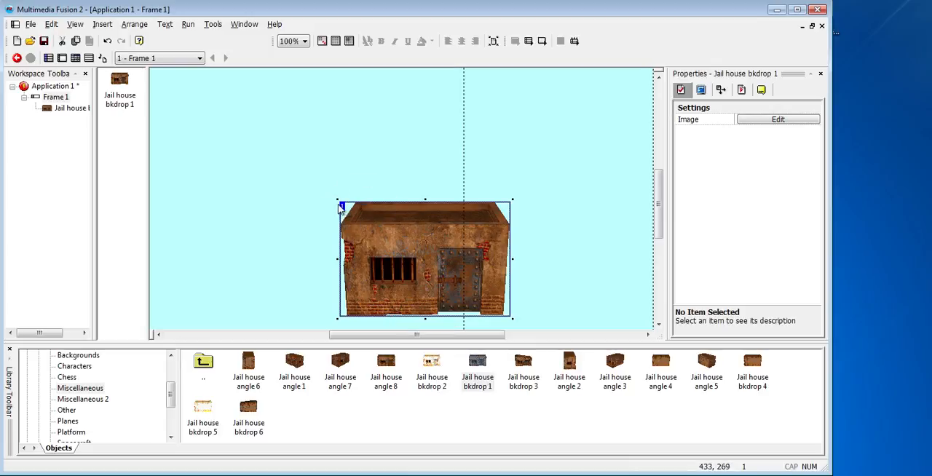
click(334, 195)
click(376, 229)
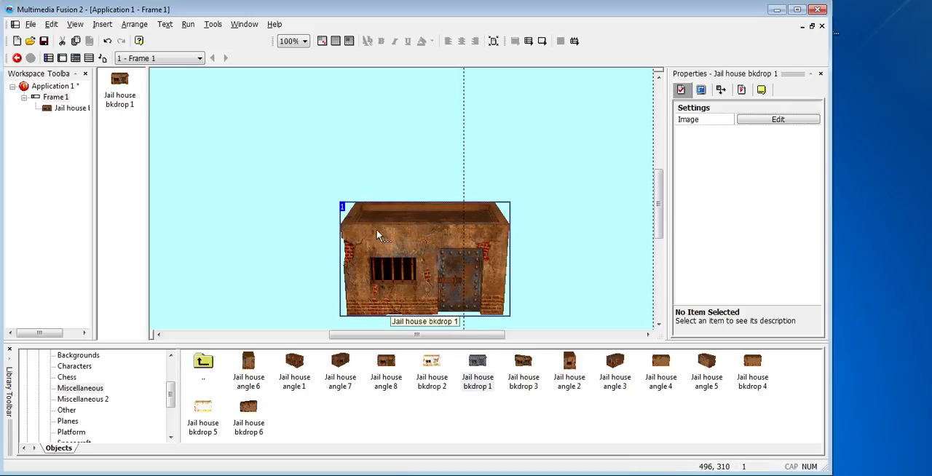
drag(335, 197, 405, 246)
click(351, 210)
click(336, 196)
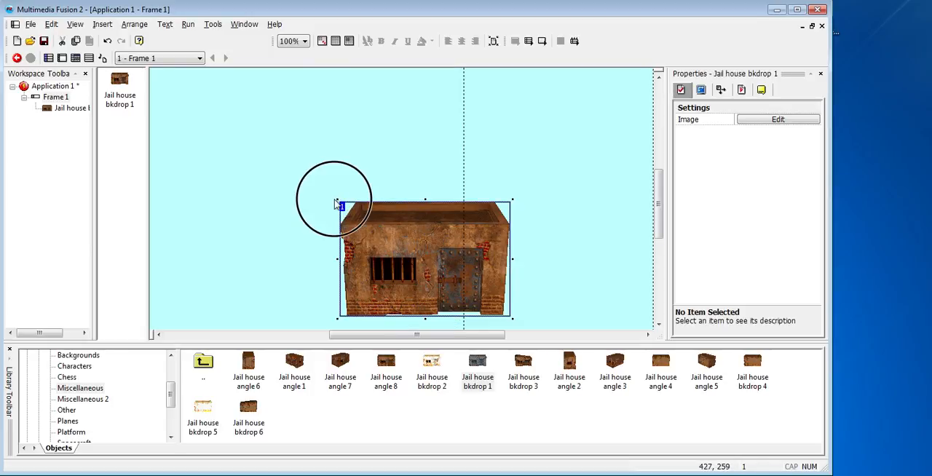
click(418, 234)
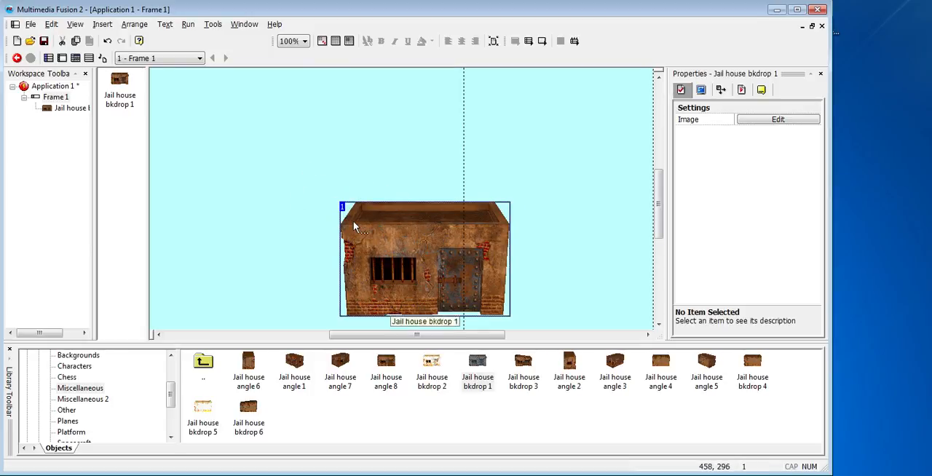
drag(334, 198, 385, 233)
drag(442, 273, 272, 263)
Add Floating Island Small (Quick Backdrop) to the frame from the Platform library's Outdoor Platform Objects
drag(170, 391, 170, 405)
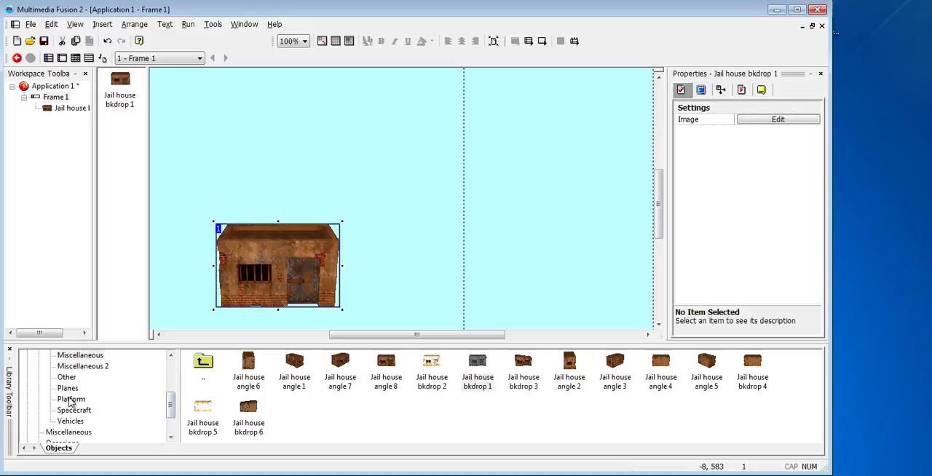
click(70, 400)
double_click(228, 378)
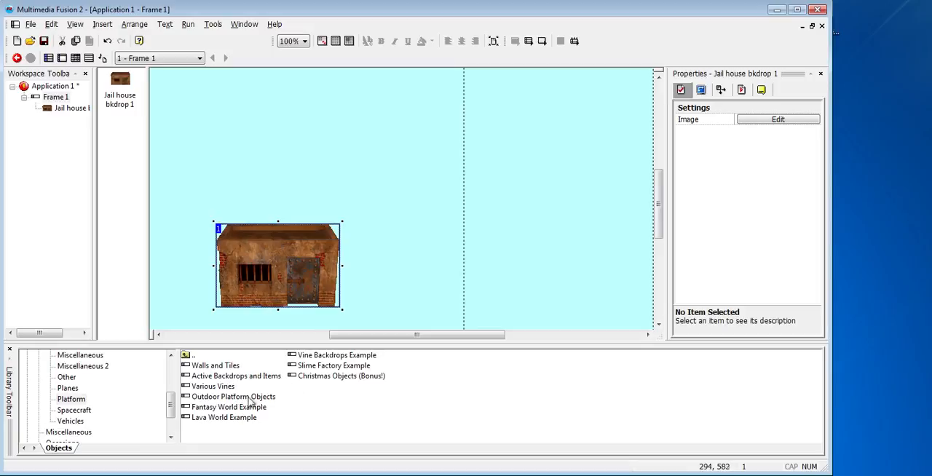
double_click(233, 397)
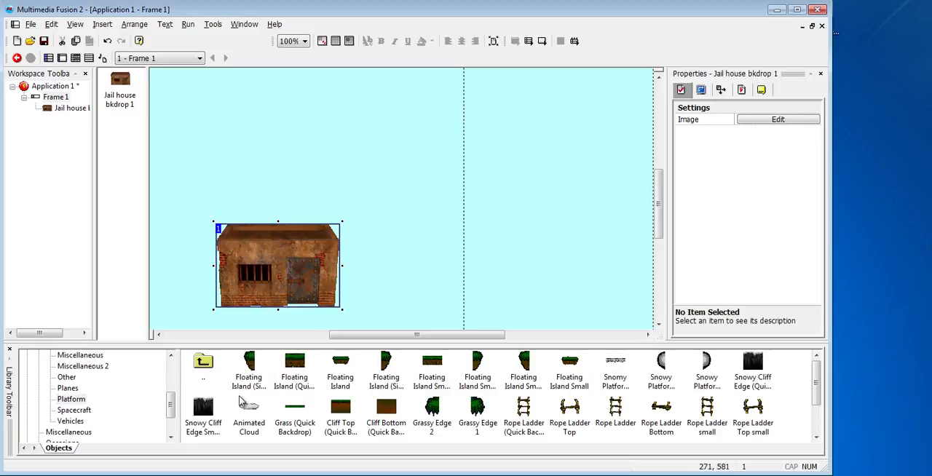
click(432, 370)
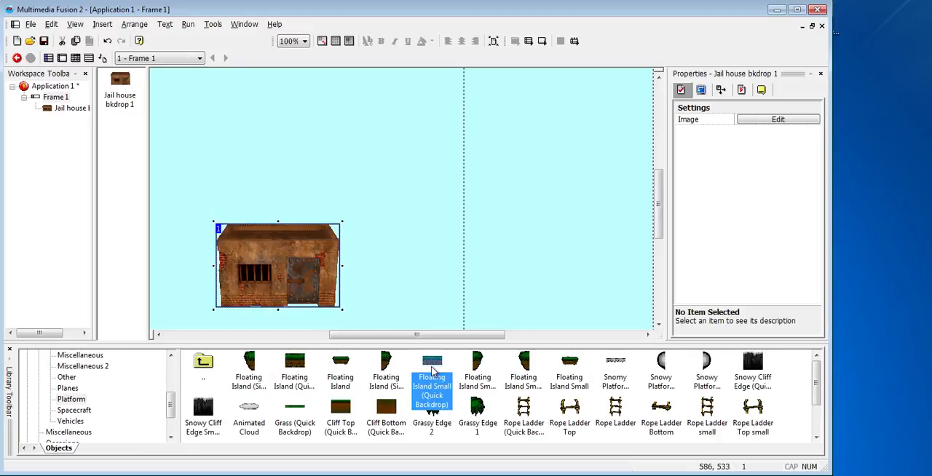
drag(434, 367, 431, 233)
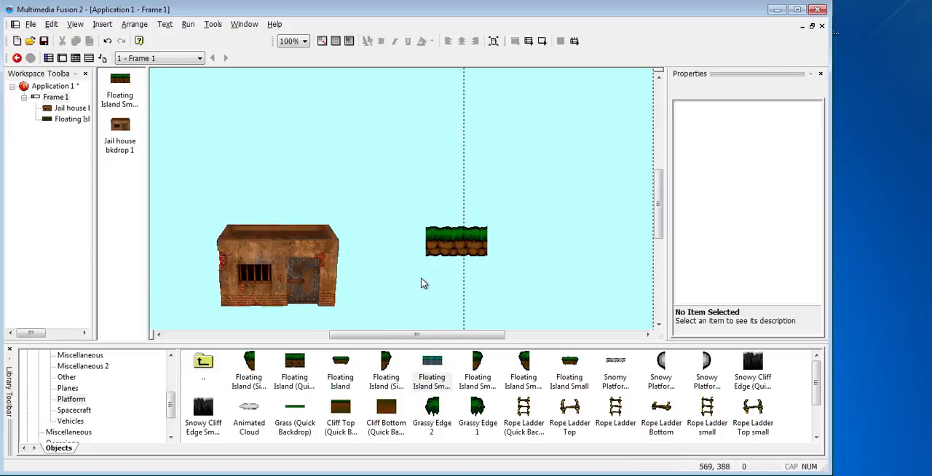
Move the small floating island to the frame's bottom-left corner and stretch it across the frame's full width as ground
scroll(426, 276, down, 3)
drag(272, 210, 271, 198)
ctrl+drag(434, 167, 176, 256)
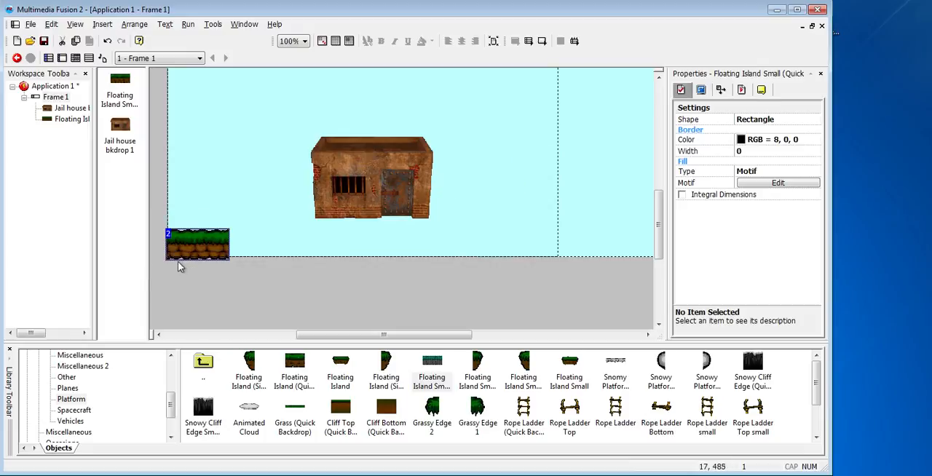
click(232, 250)
drag(231, 246, 692, 258)
drag(441, 336, 481, 336)
drag(594, 245, 610, 246)
click(536, 286)
drag(485, 336, 425, 343)
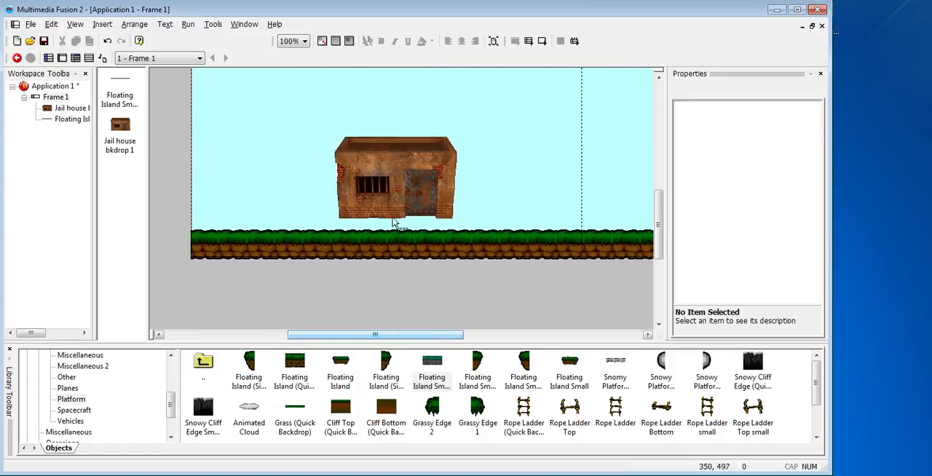
Shrink the jail house slightly more and stand it on the grass at the frame's left edge
click(393, 189)
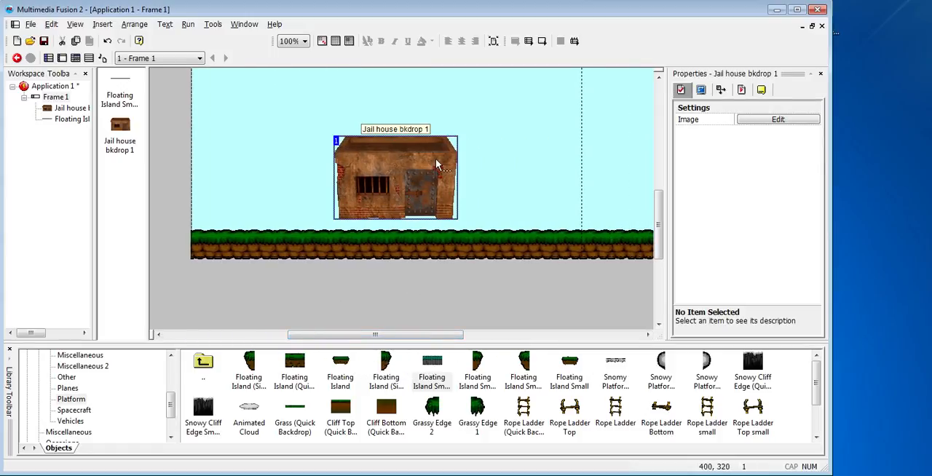
drag(460, 134, 449, 142)
drag(427, 174, 268, 220)
click(289, 268)
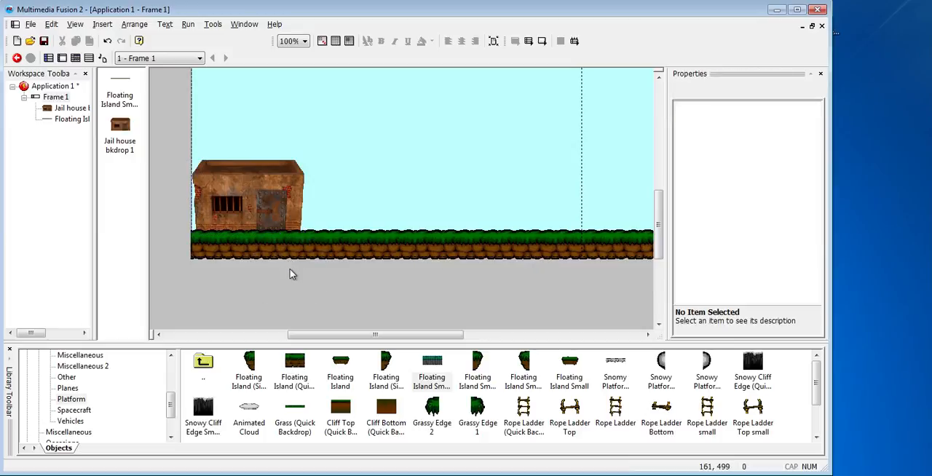
mouse_move(371, 335)
mouse_down()
mouse_move(489, 335)
mouse_move(410, 351)
mouse_move(380, 348)
mouse_move(408, 339)
mouse_move(363, 335)
mouse_up()
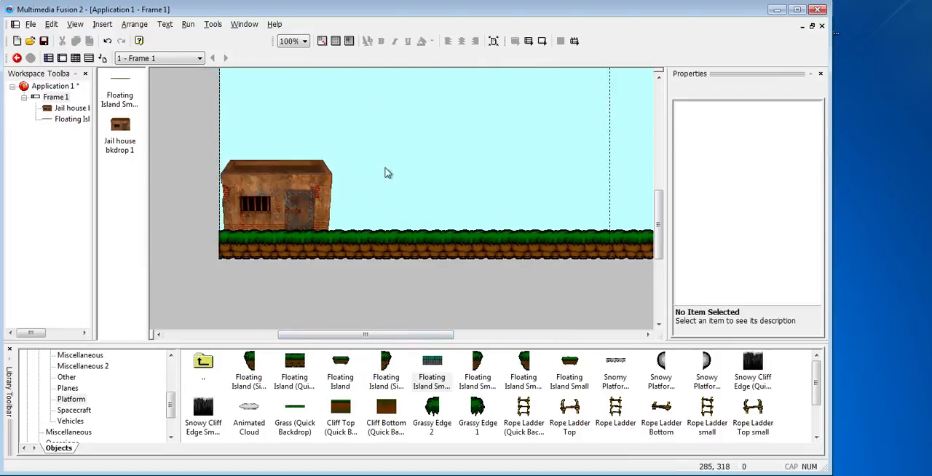
Switch to the walking dead test folder to view the zombie and daryl.png character images, then return to the frame
click(46, 475)
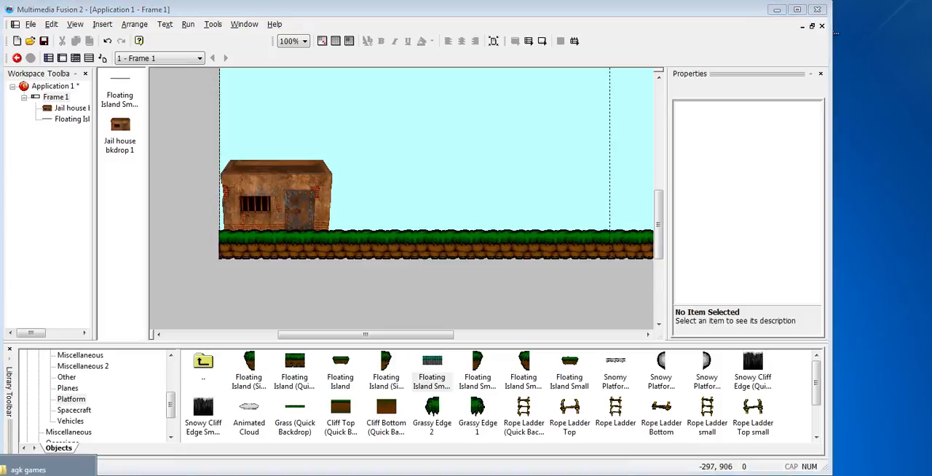
click(58, 462)
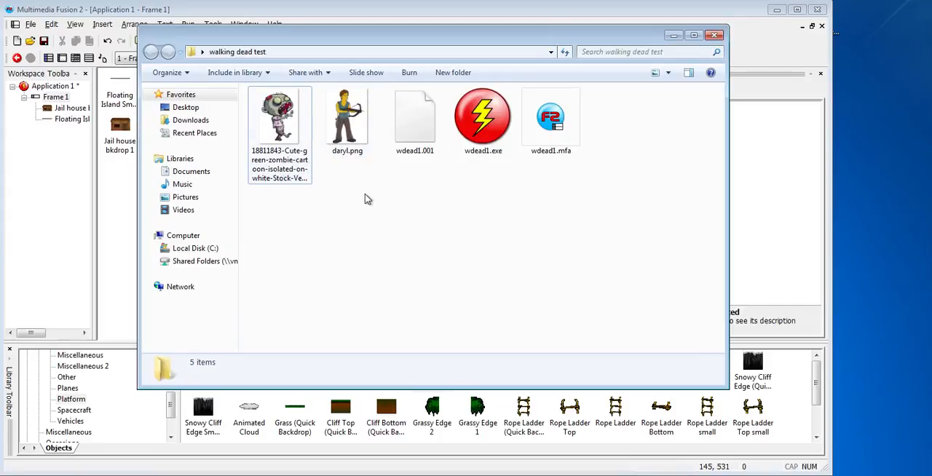
click(561, 54)
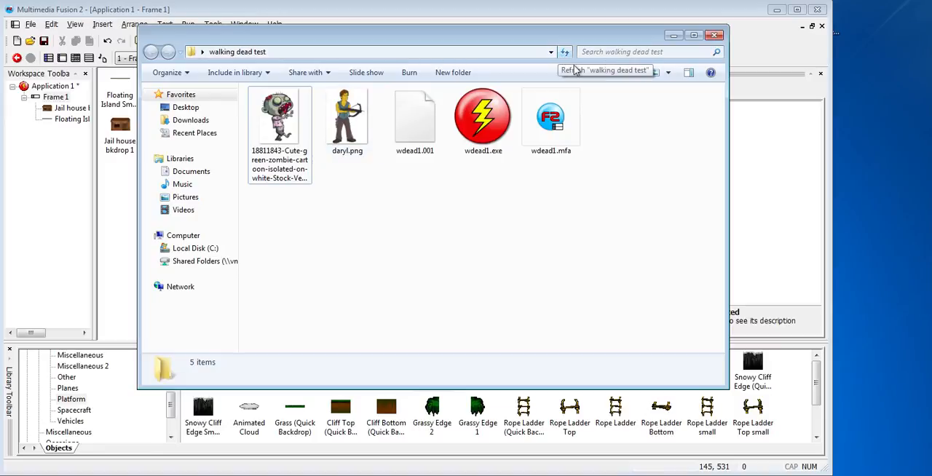
click(673, 36)
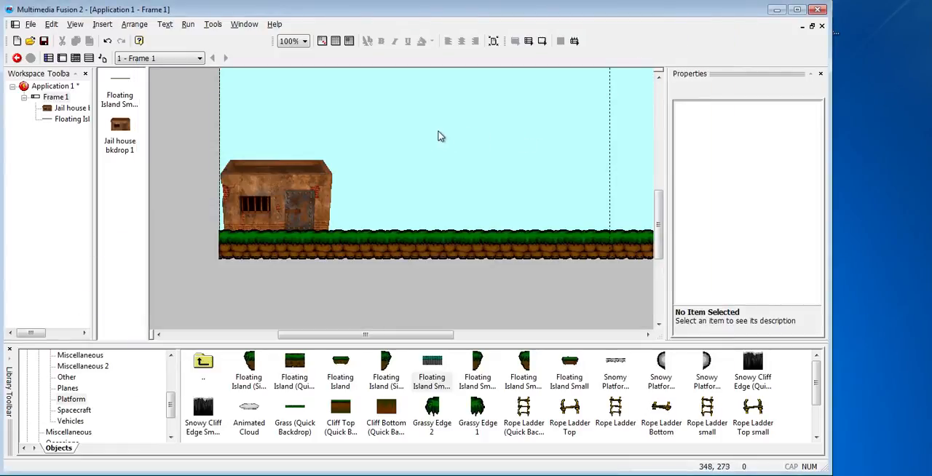
Insert an Active object in the sky area to the right of the jail house
double_click(391, 138)
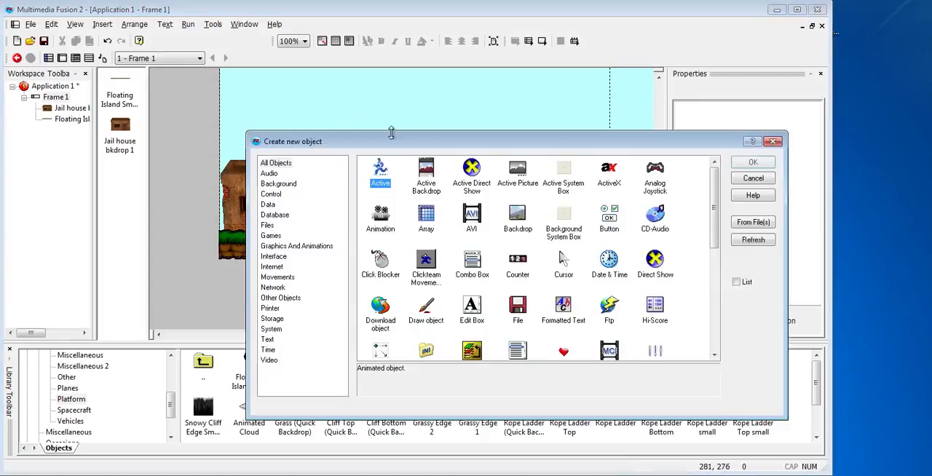
click(275, 163)
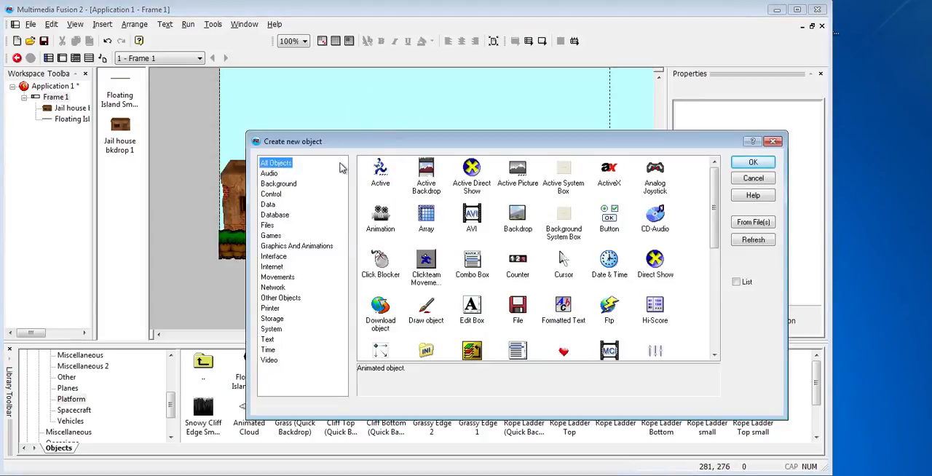
double_click(374, 168)
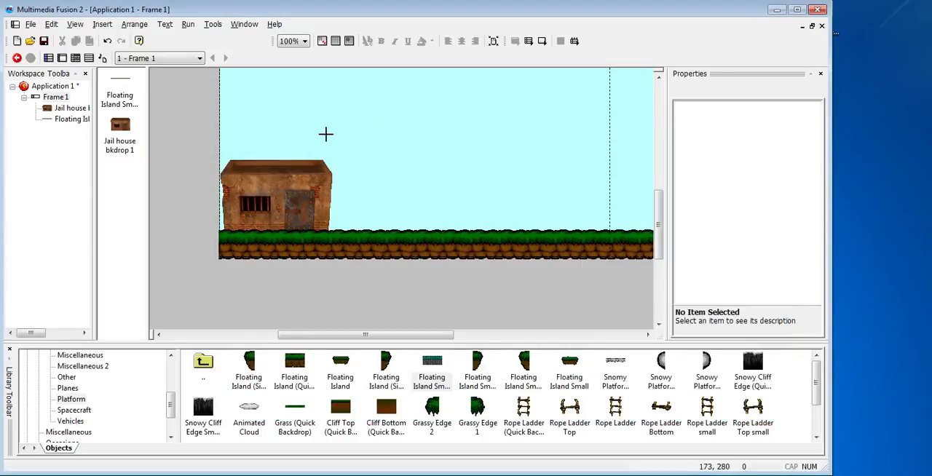
click(391, 139)
Rename the new Active object as defender
right_click(401, 150)
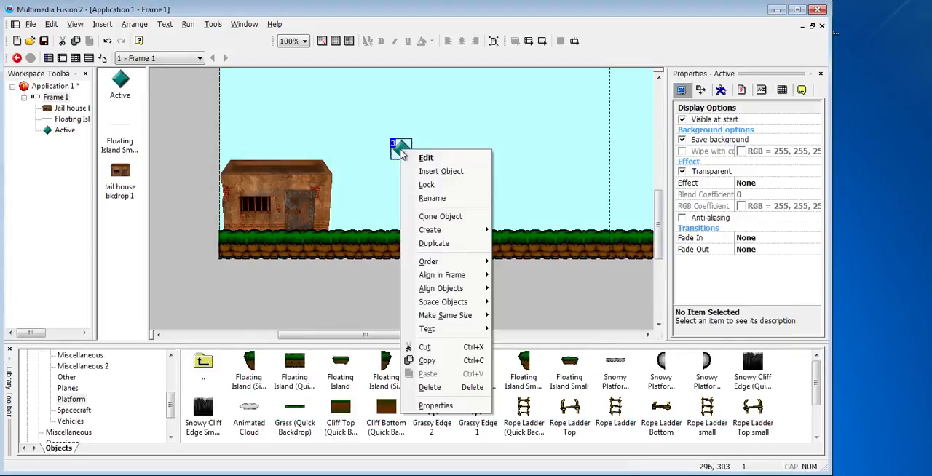
click(433, 199)
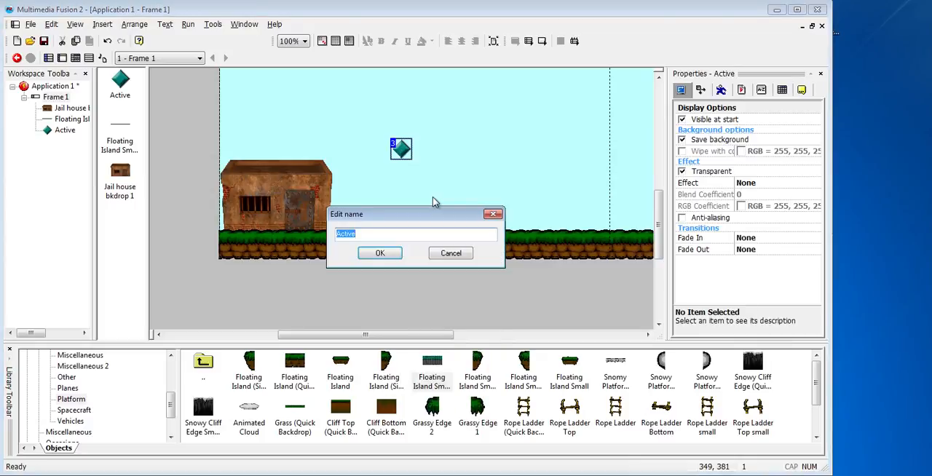
text(defender)
click(379, 252)
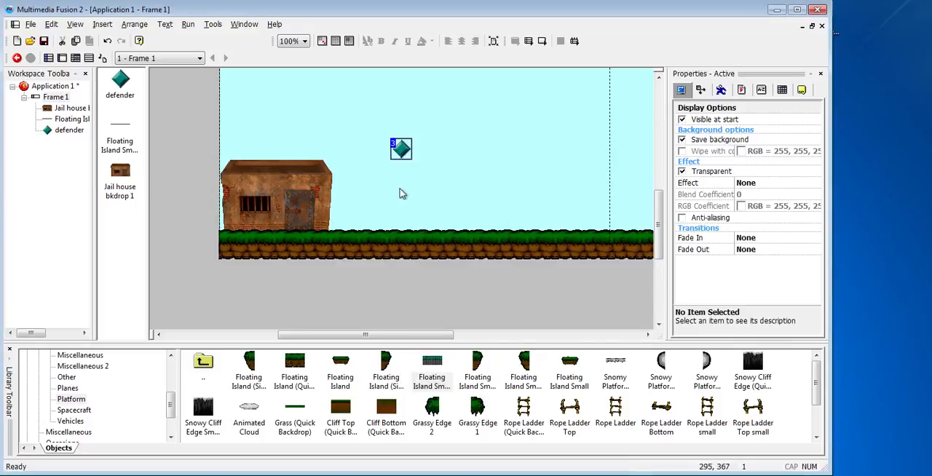
Move the defender onto the roof of the jail house
click(403, 149)
right_click(401, 149)
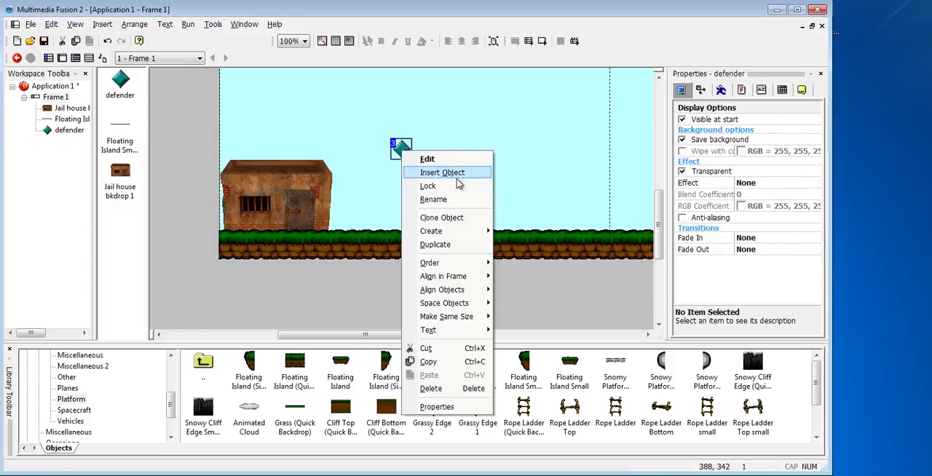
click(375, 177)
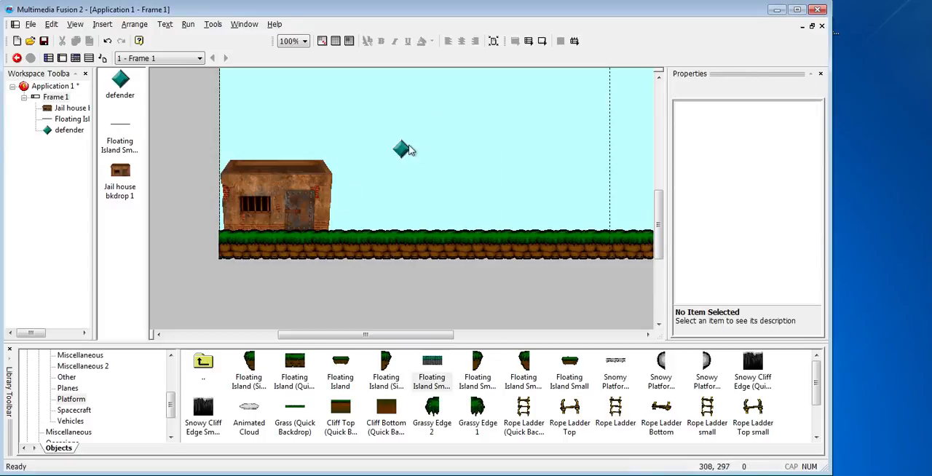
drag(404, 151, 281, 155)
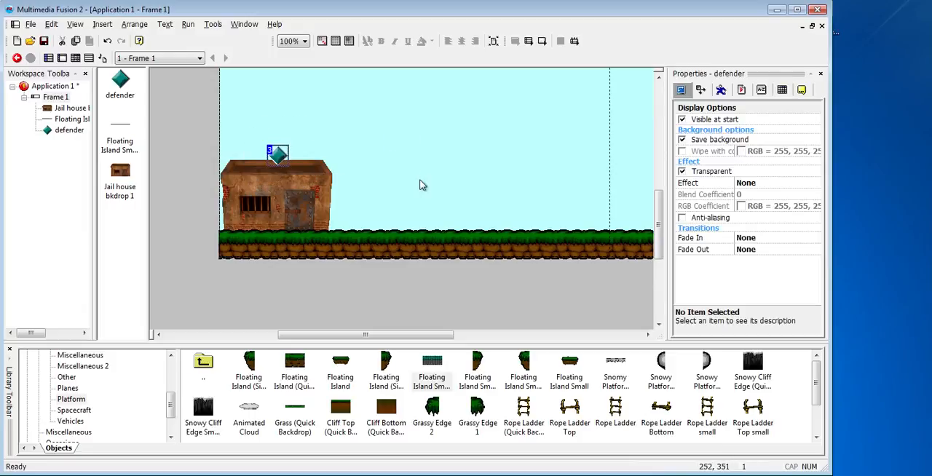
Give the defender Eight Directions movement and restrict its directions to left and right only
click(721, 90)
click(757, 135)
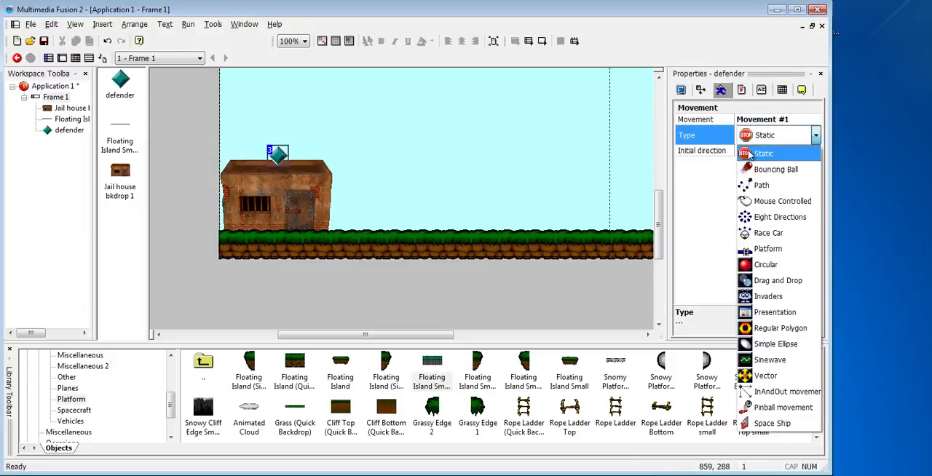
click(769, 218)
click(752, 163)
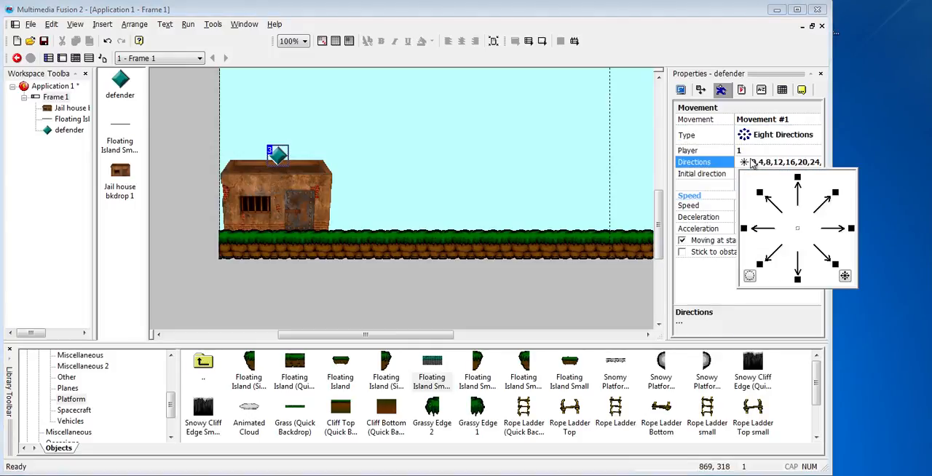
click(749, 275)
click(743, 228)
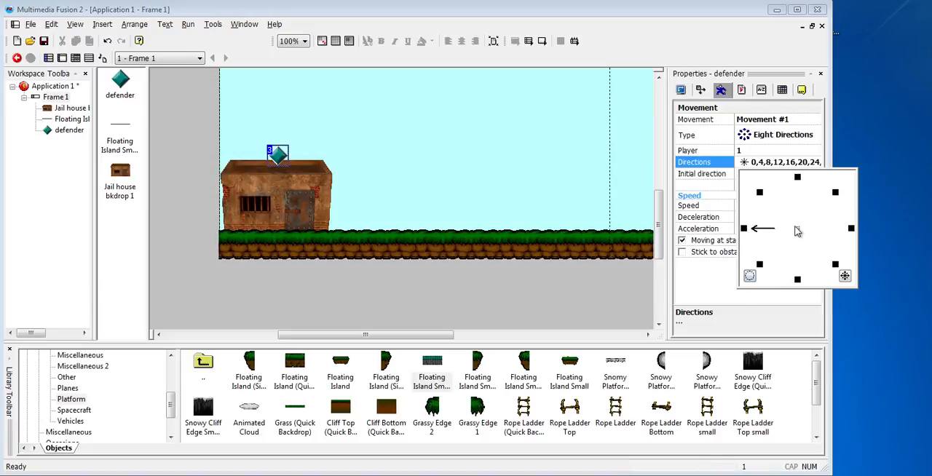
click(851, 229)
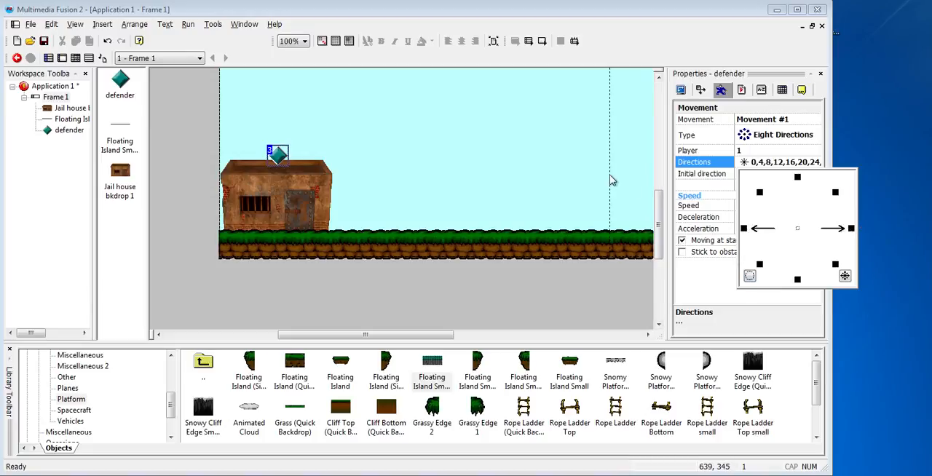
click(522, 186)
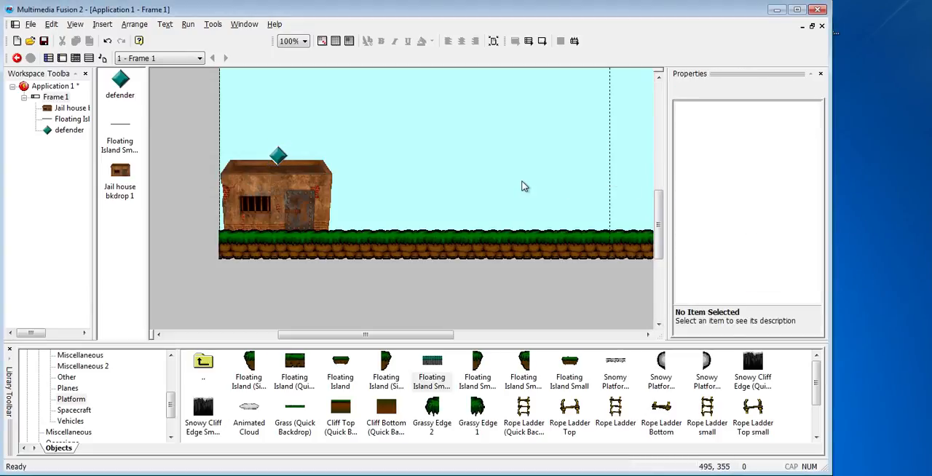
Test-run the frame, moving the defender left and right along the jail roof, and close the test window
key(F8)
key(Left)
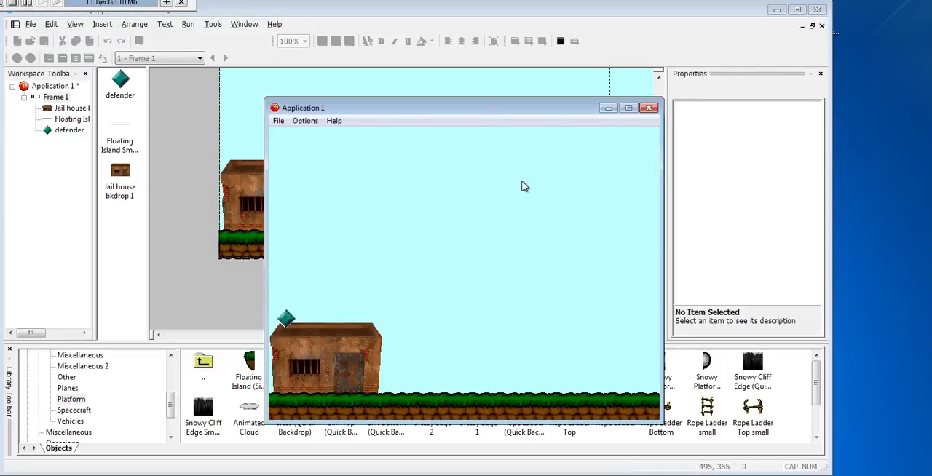
key(Right)
key(Left)
key(Right)
key(Left)
key(Right)
click(649, 108)
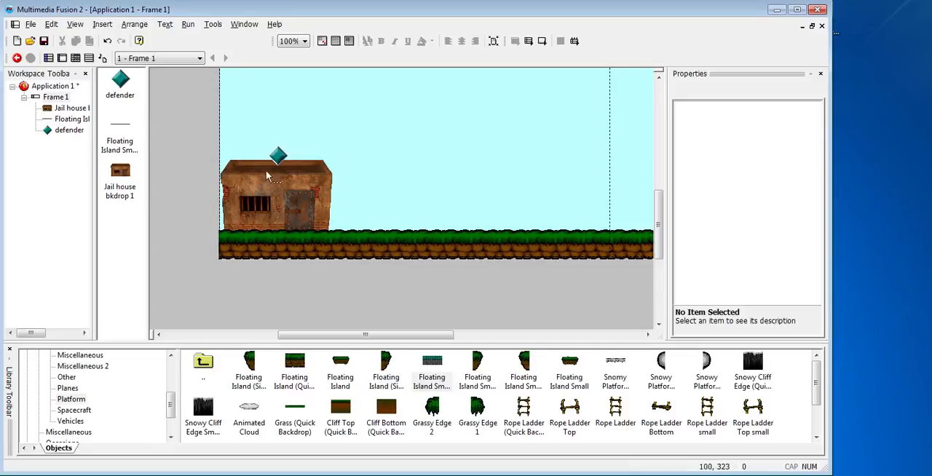
Insert another Active object in the sky between the jail house and the dashed boundary line
right_click(432, 146)
click(461, 161)
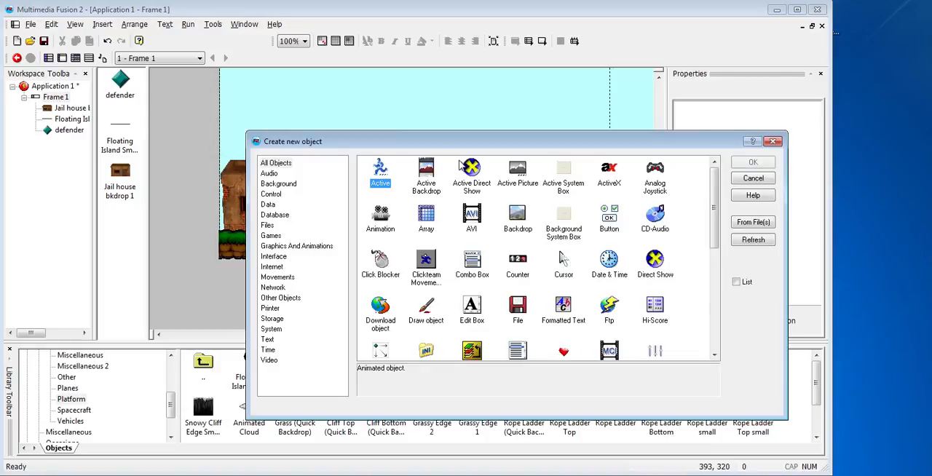
double_click(380, 173)
click(408, 175)
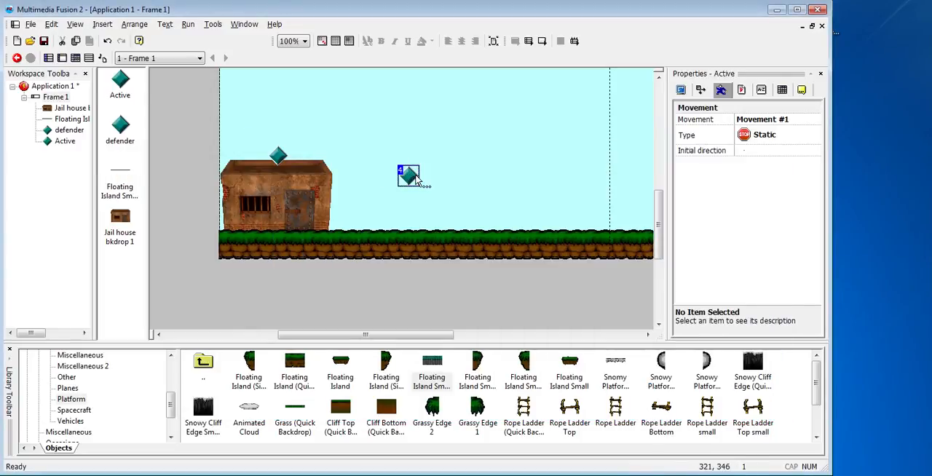
Erase the new Active object's diamond image and fill its canvas with bright green
double_click(412, 176)
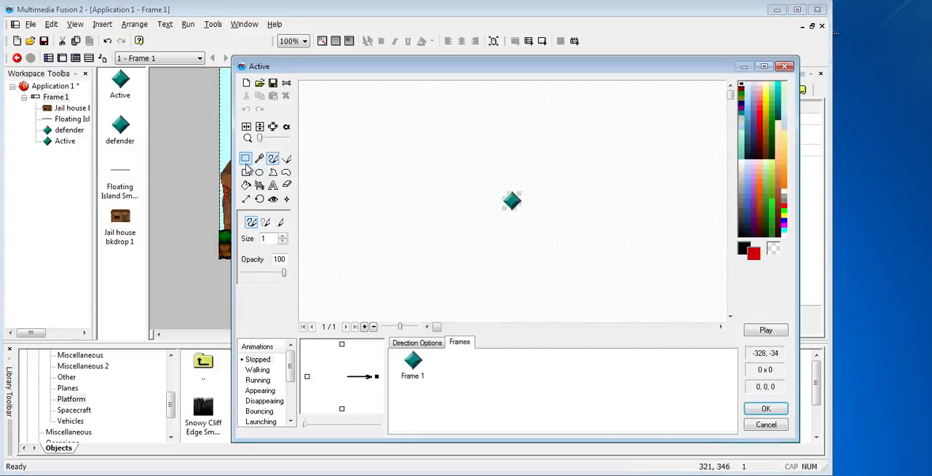
click(246, 160)
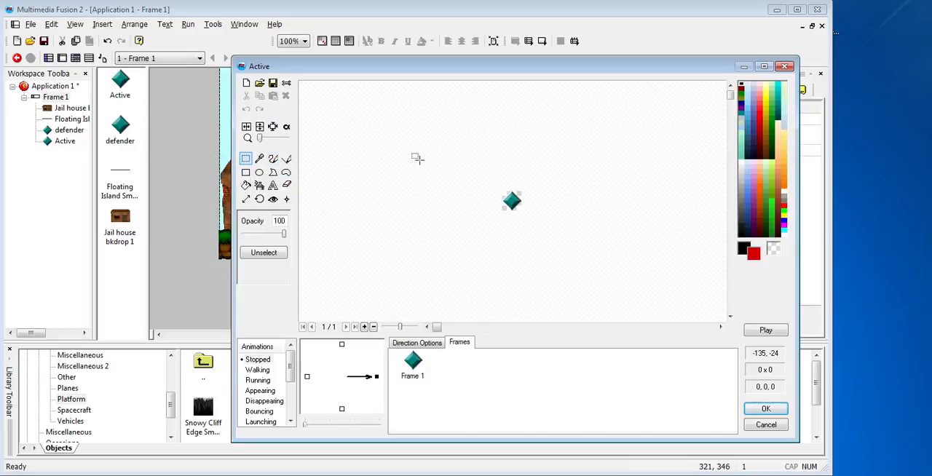
drag(437, 158, 645, 267)
key(Delete)
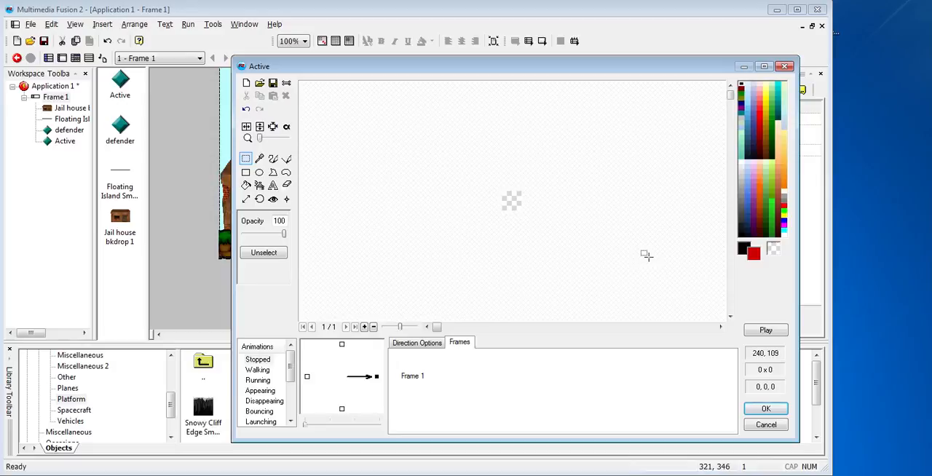
click(246, 185)
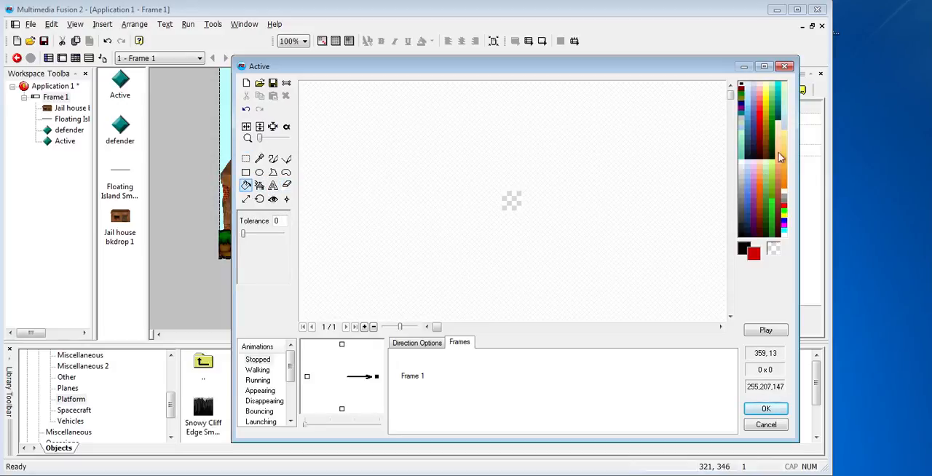
click(771, 204)
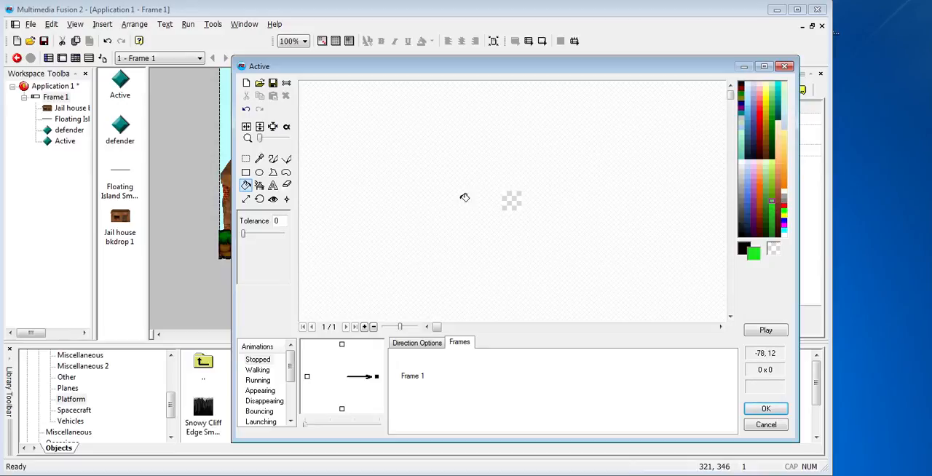
click(512, 200)
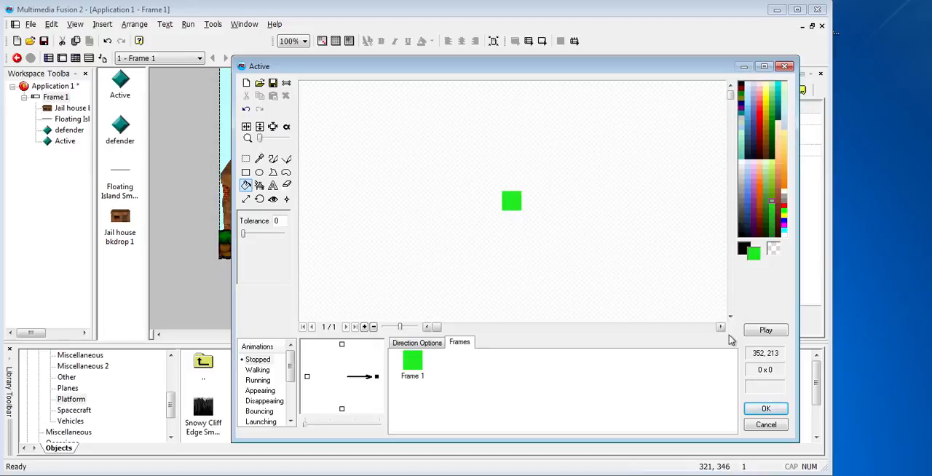
click(757, 410)
Narrow the green square into a slim upright rectangle
click(409, 177)
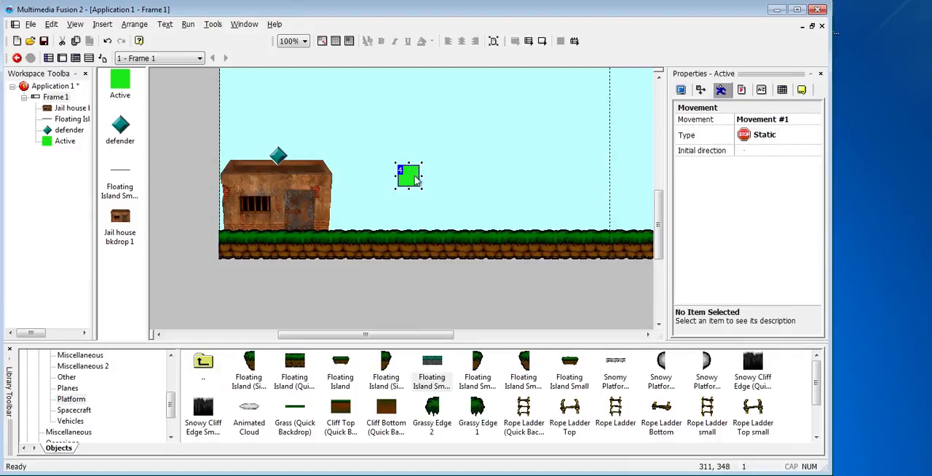
click(412, 181)
drag(412, 176, 410, 176)
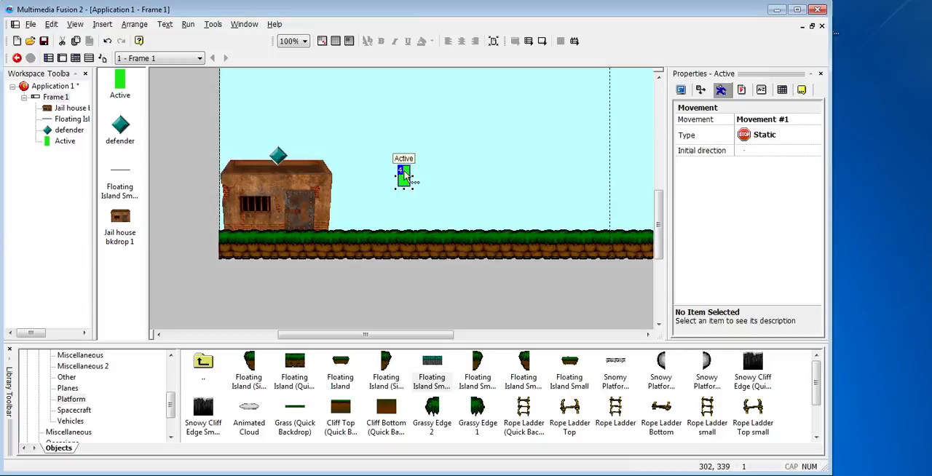
Clone the green rectangle with 2 rows and 1 column, and move the copy to the right of the original
right_click(405, 175)
click(412, 242)
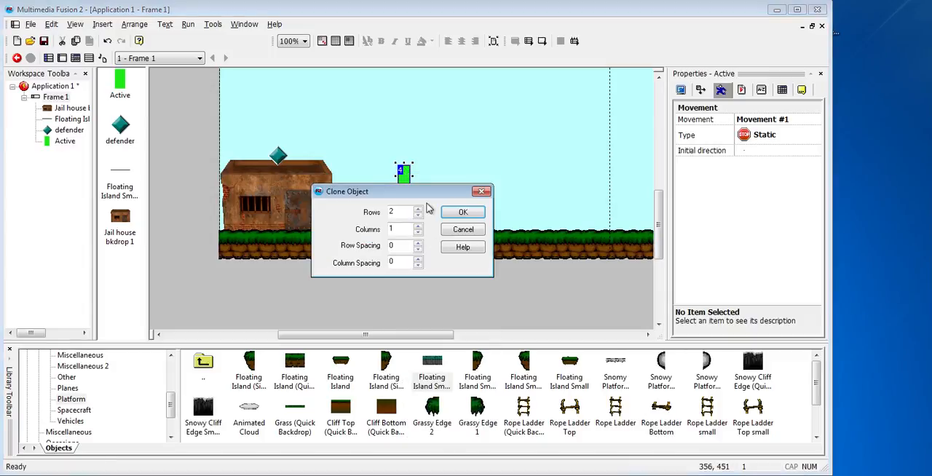
click(449, 215)
drag(405, 198, 463, 169)
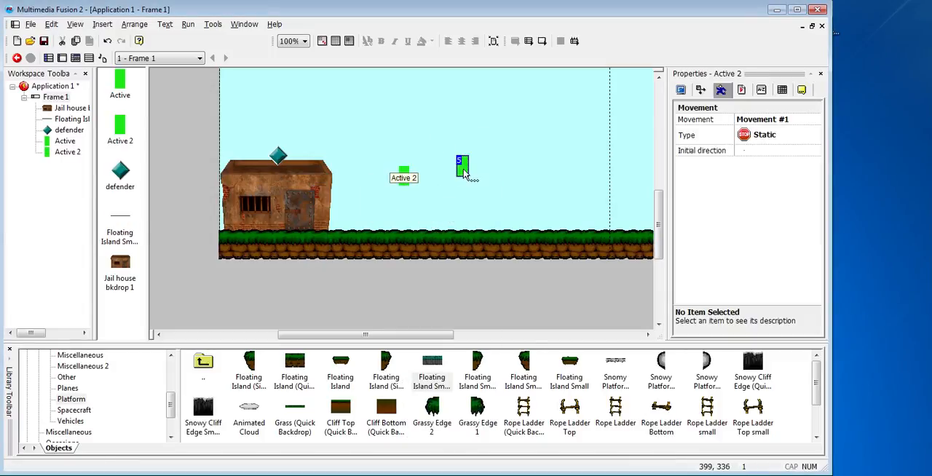
Rename the cloned green rectangle as frontwall
right_click(464, 174)
click(495, 217)
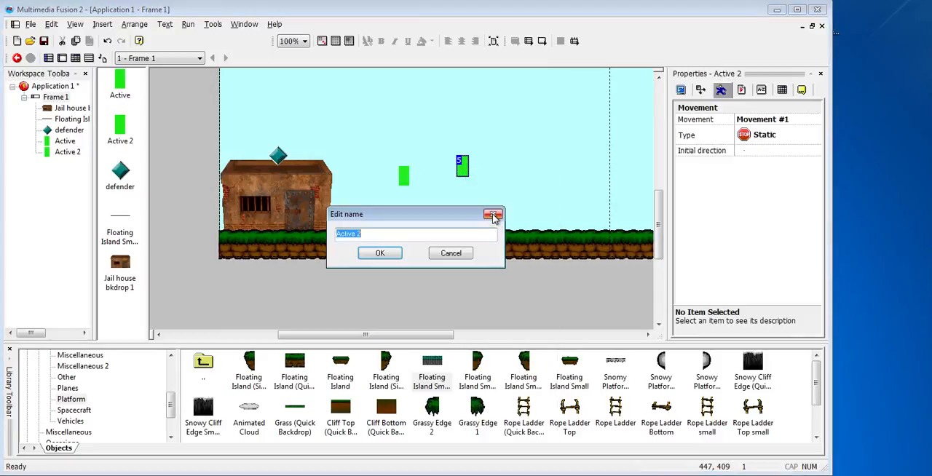
text(frontwall)
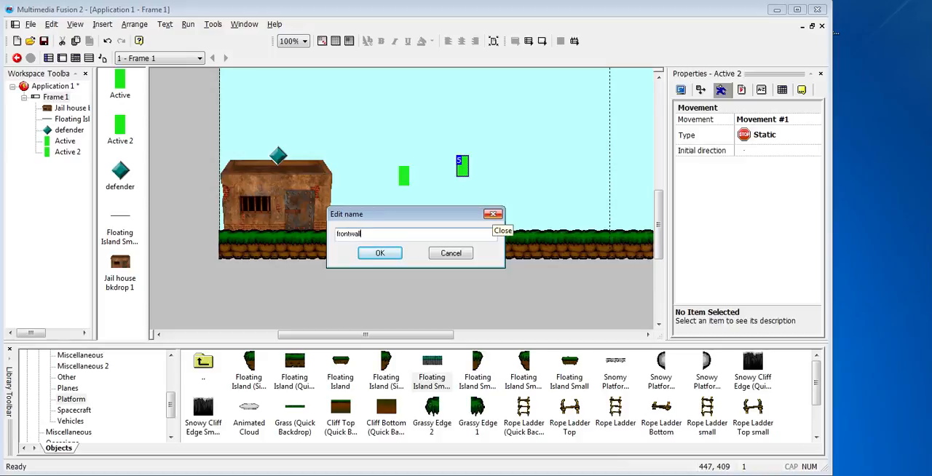
click(393, 254)
Rename the original green rectangle as backwall
click(406, 180)
right_click(409, 179)
click(438, 228)
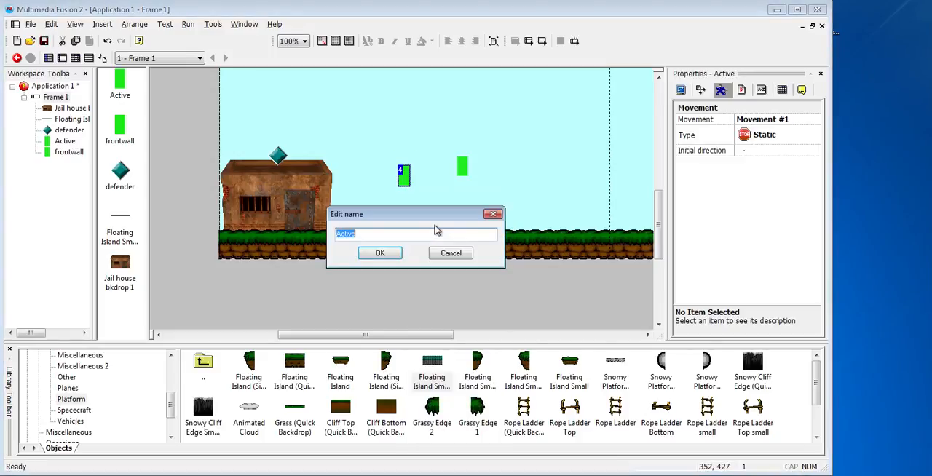
text(backwall)
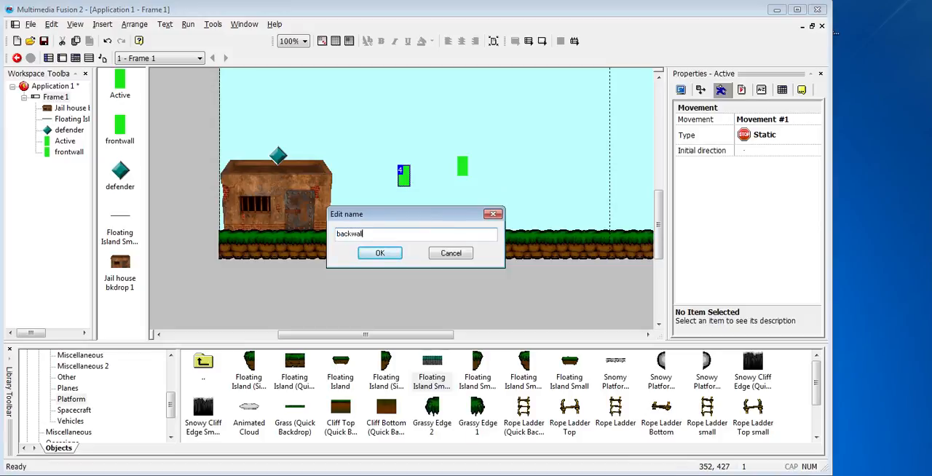
click(381, 253)
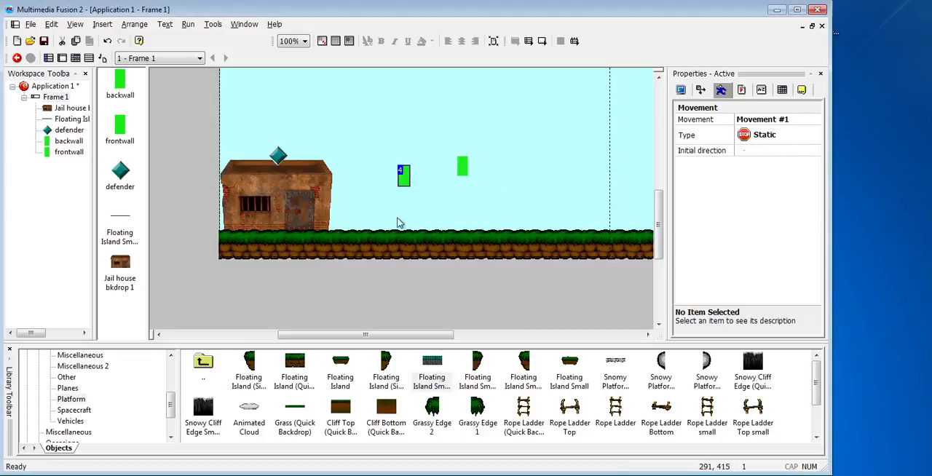
Stretch both the backwall and frontwall rectangles upward to roughly double their height
click(404, 180)
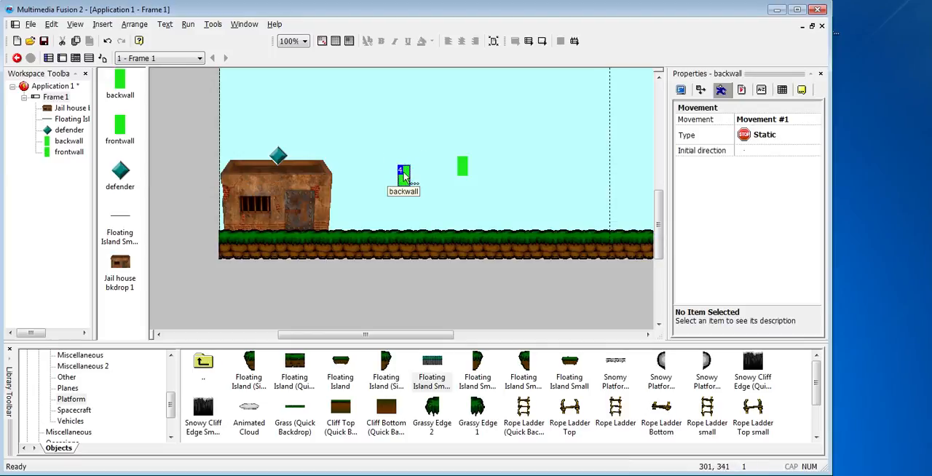
click(404, 169)
drag(404, 163, 404, 141)
click(459, 165)
click(464, 164)
click(463, 161)
drag(462, 156, 463, 132)
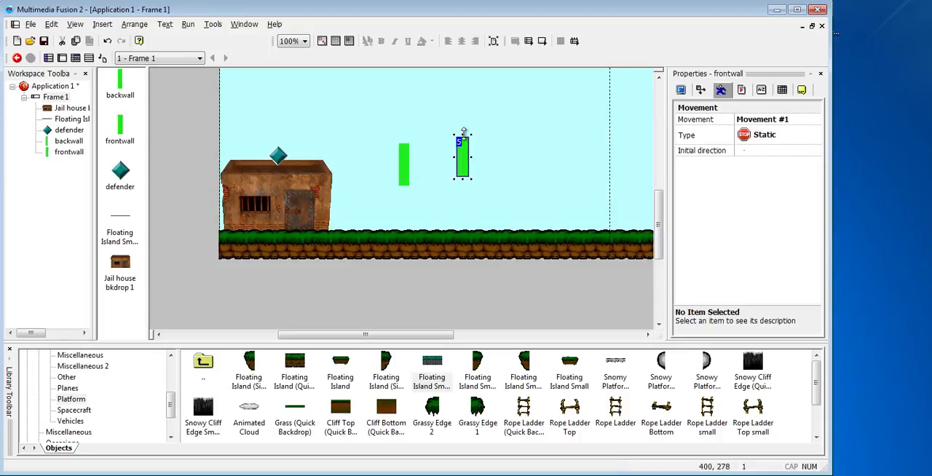
Position backwall at the left edge of the jail roof and frontwall at its right edge
click(418, 187)
drag(406, 182, 224, 164)
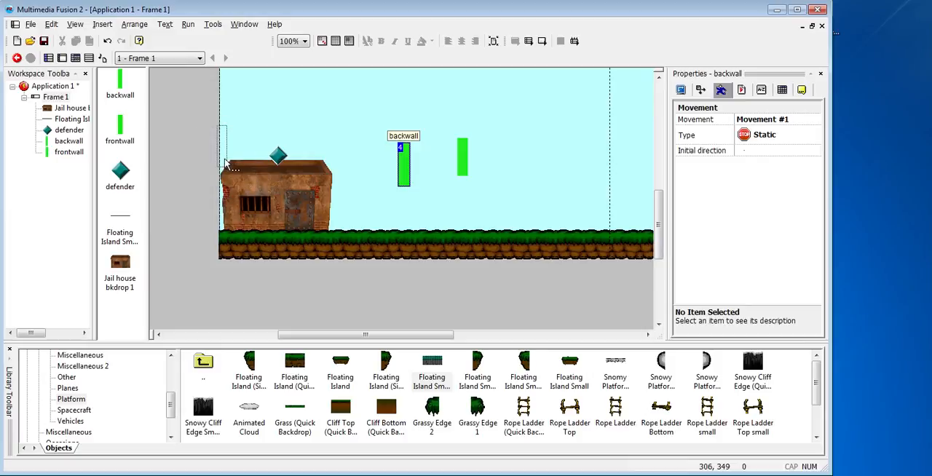
drag(463, 164, 331, 161)
click(409, 200)
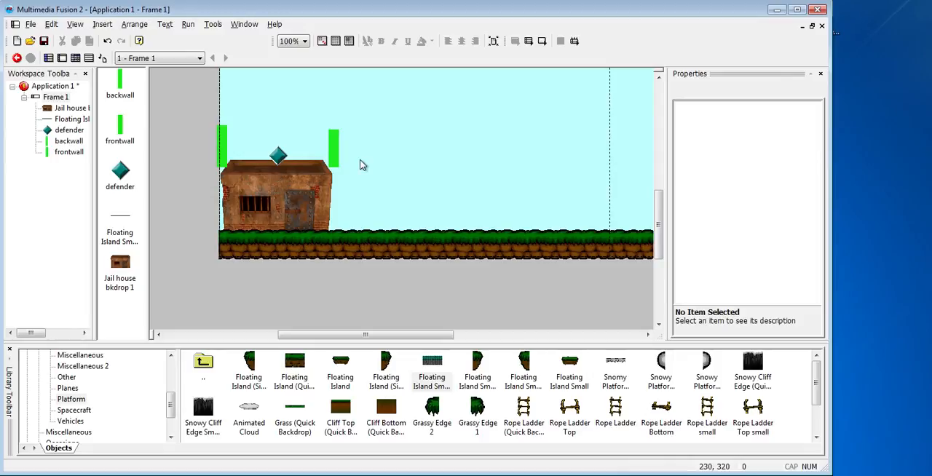
In the event editor, add a condition testing for a collision between the defender and backwall
key(ctrl+e)
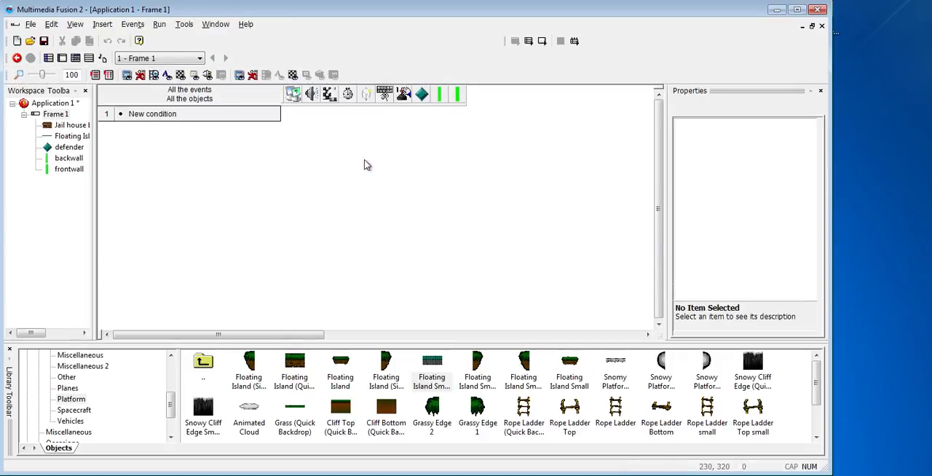
click(144, 116)
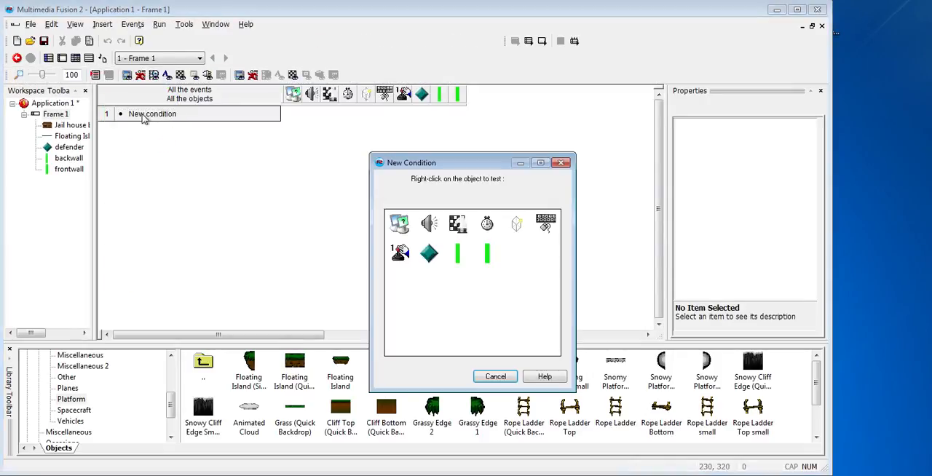
right_click(432, 252)
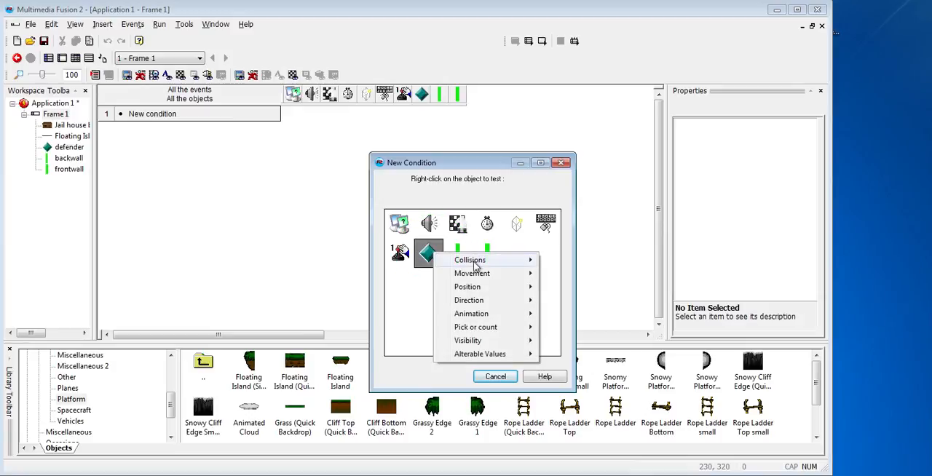
mouse_move(473, 260)
click(591, 261)
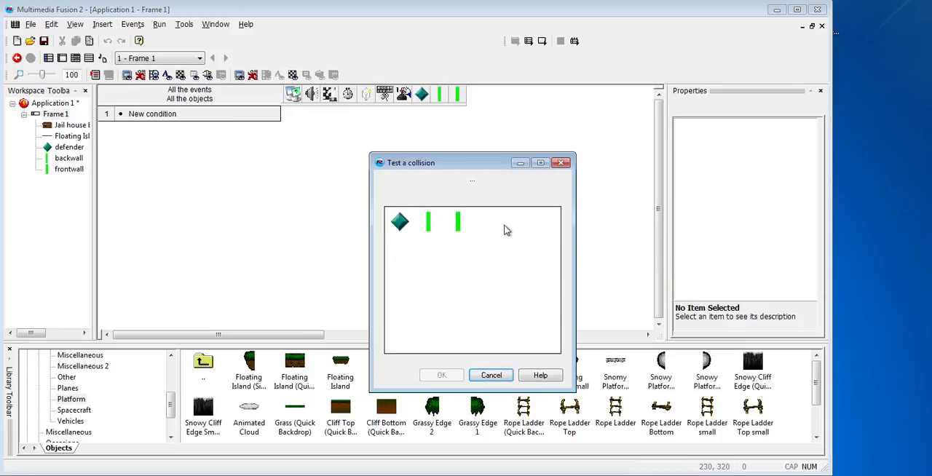
click(432, 227)
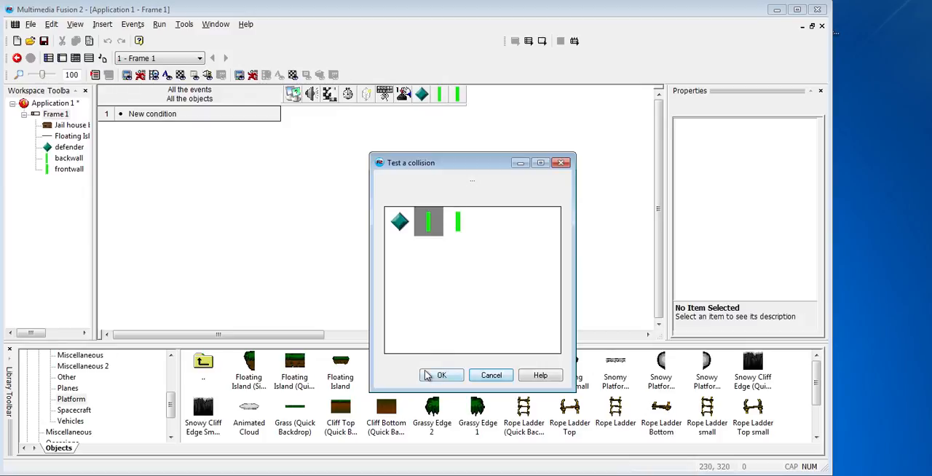
click(434, 375)
Add a second event condition testing for a collision between the defender and frontwall
click(138, 136)
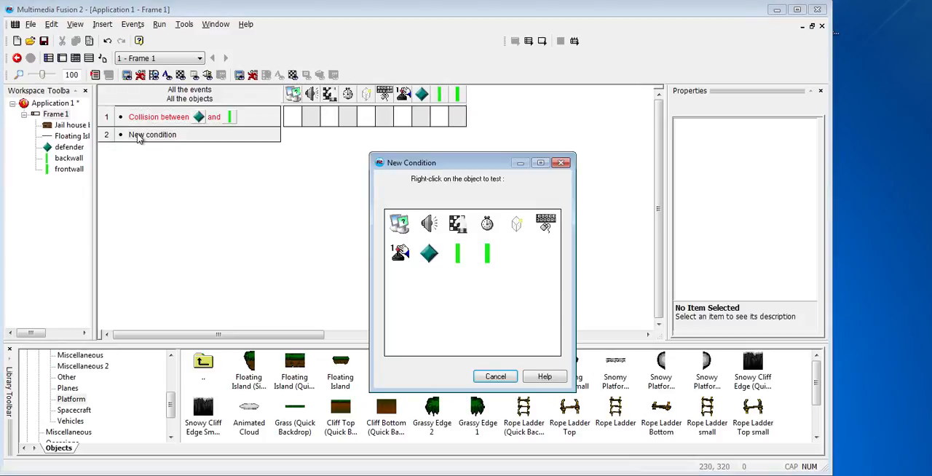
right_click(428, 252)
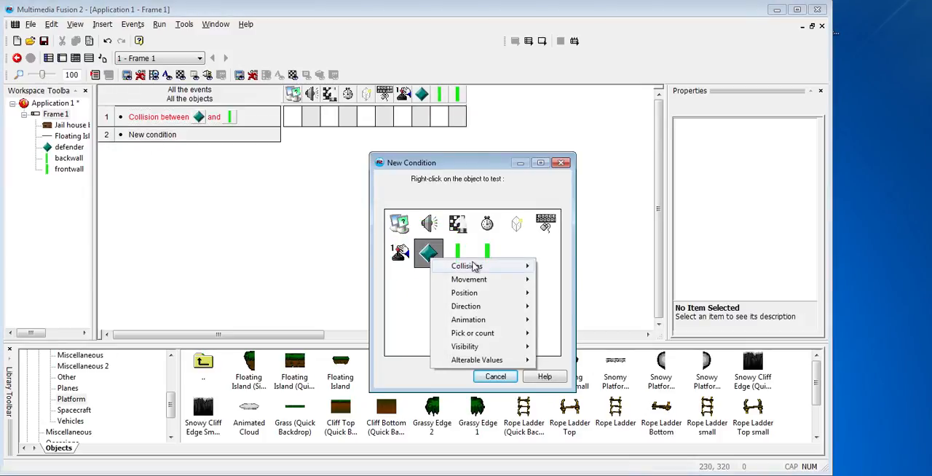
mouse_move(470, 266)
click(566, 270)
click(466, 225)
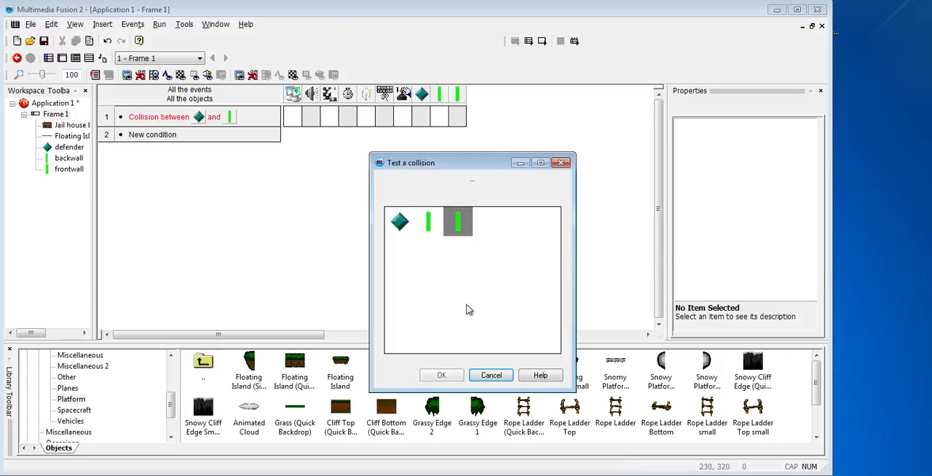
click(443, 376)
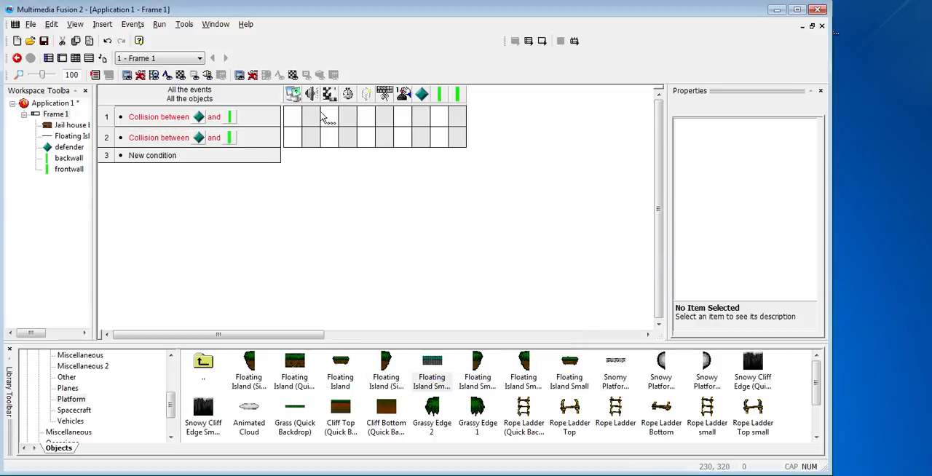
Make the defender's movement stop on the backwall collision, and copy that action to the frontwall collision event
right_click(424, 115)
mouse_move(474, 127)
click(562, 121)
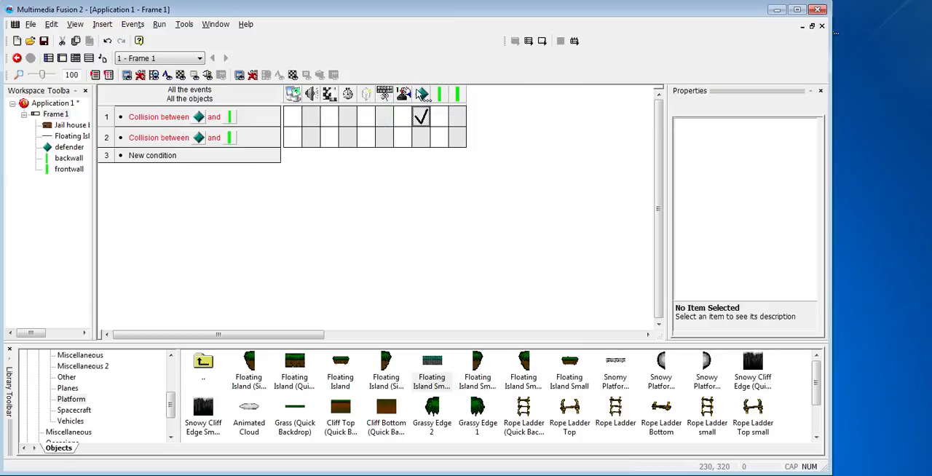
drag(420, 125, 421, 137)
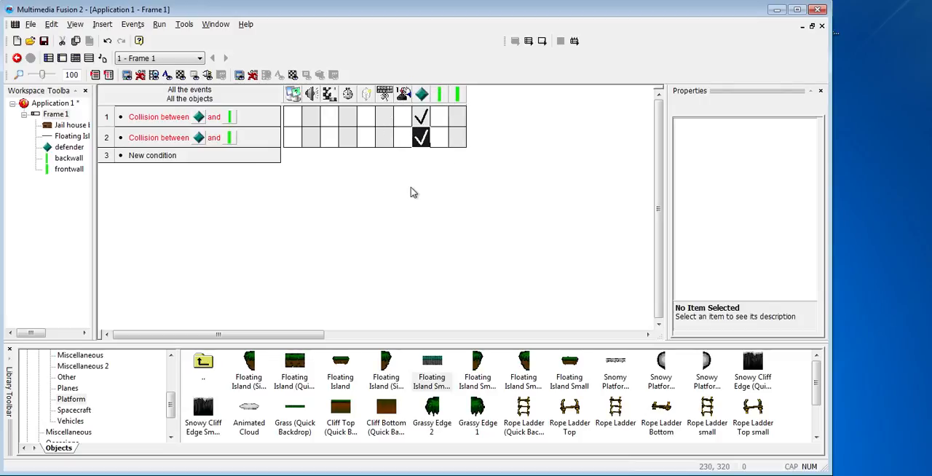
Run the frame and move the defender left and right to test the collisions with both walls
key(F7)
key(Left)
key(Right)
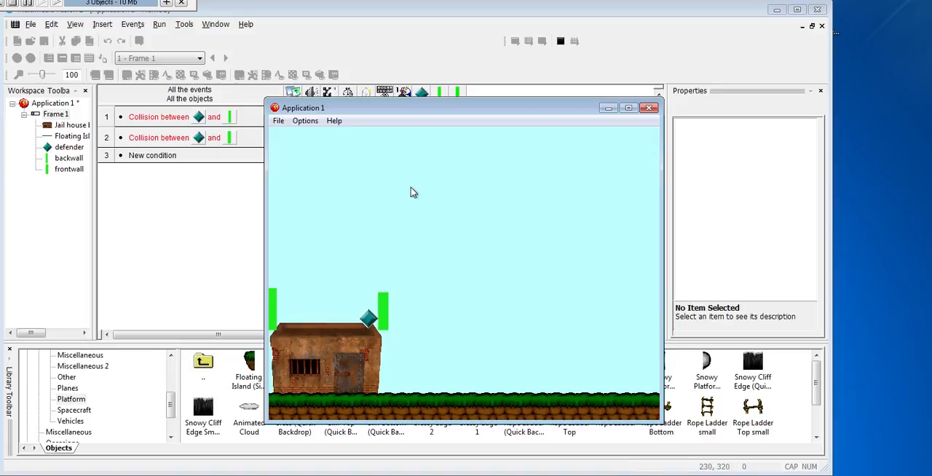
key(Left)
key(Right)
key(Left)
click(649, 108)
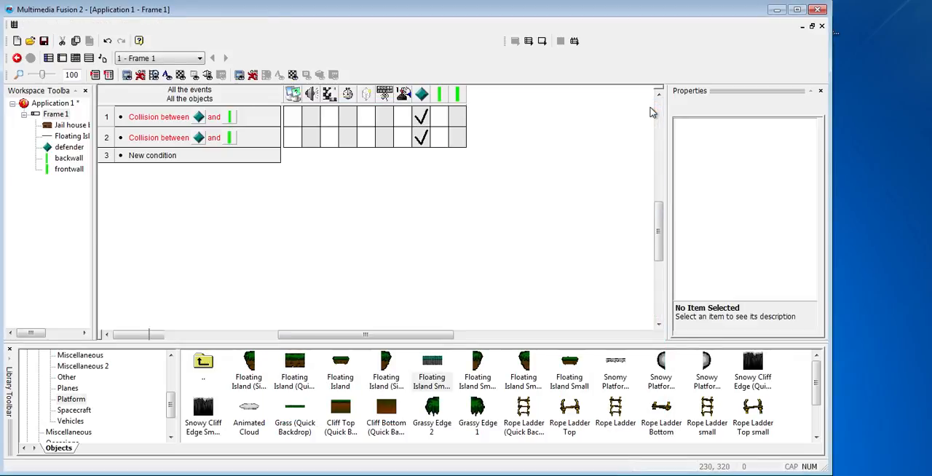
In the frame editor, shift frontwall slightly right and backwall slightly left to widen the gap over the roof
key(ctrl+m)
key(ctrl)
key(ctrl)
click(335, 156)
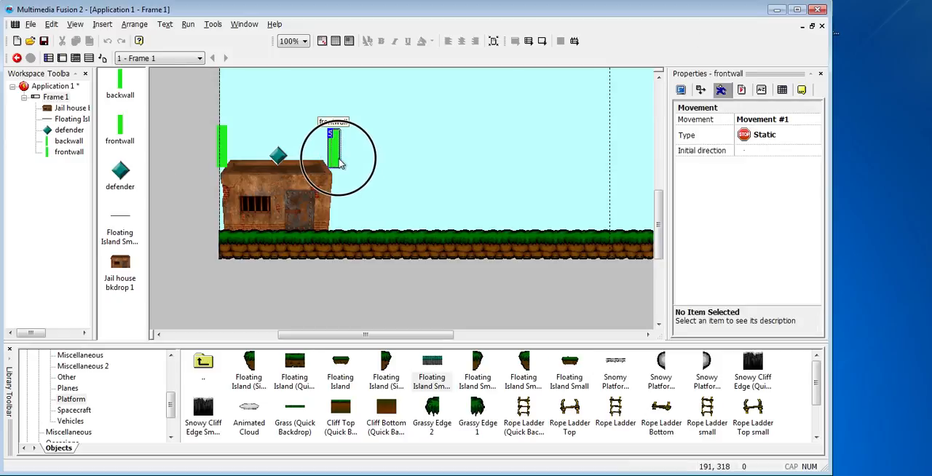
key(ctrl)
click(223, 149)
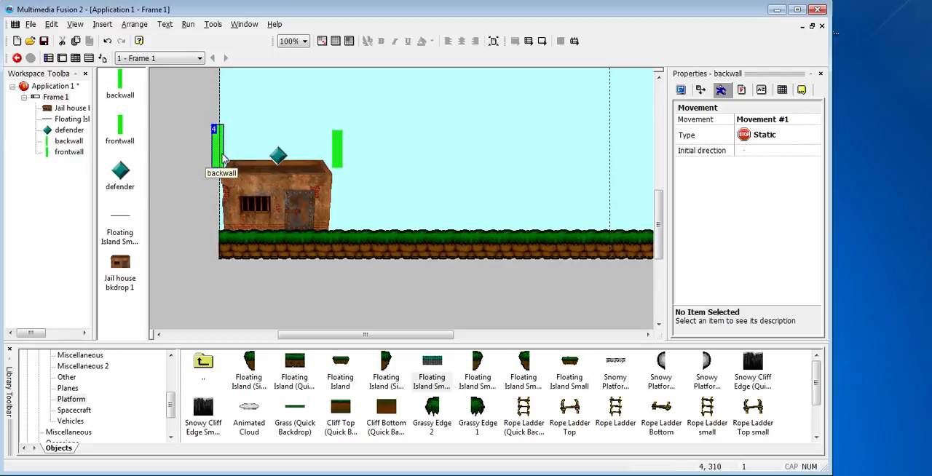
key(ctrl)
click(408, 169)
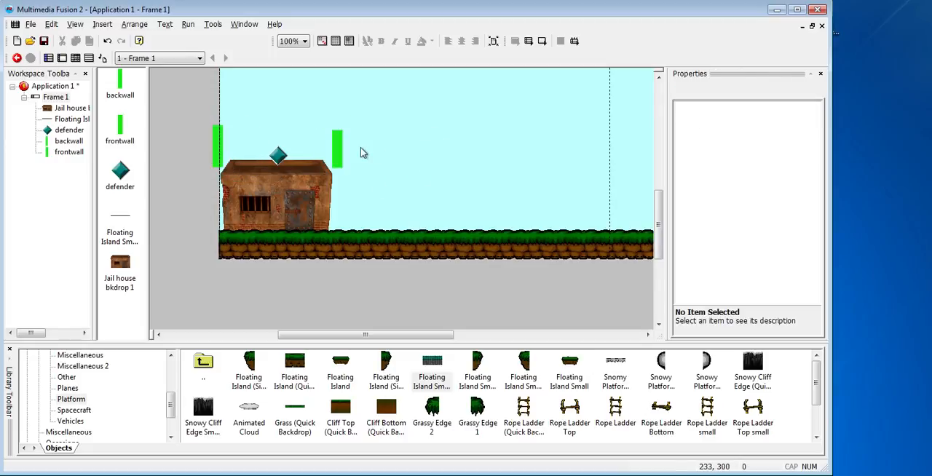
Turn off Visible at start for both frontwall and backwall
click(339, 152)
click(695, 107)
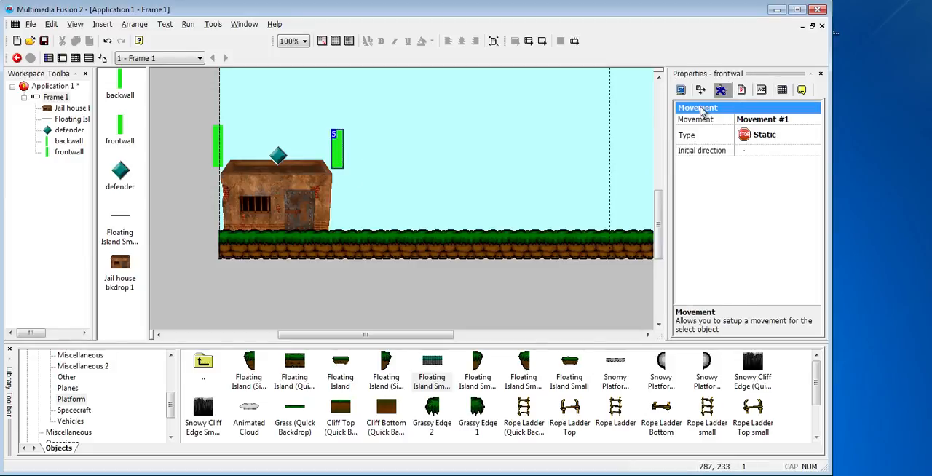
click(681, 89)
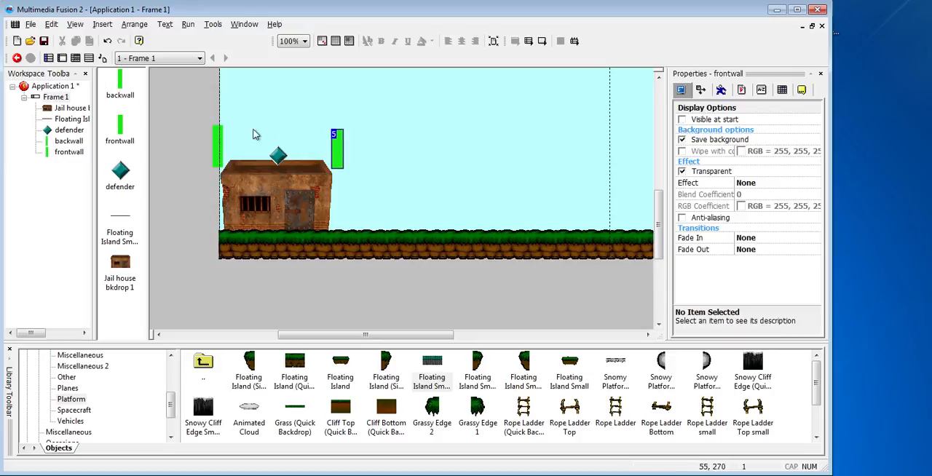
click(218, 148)
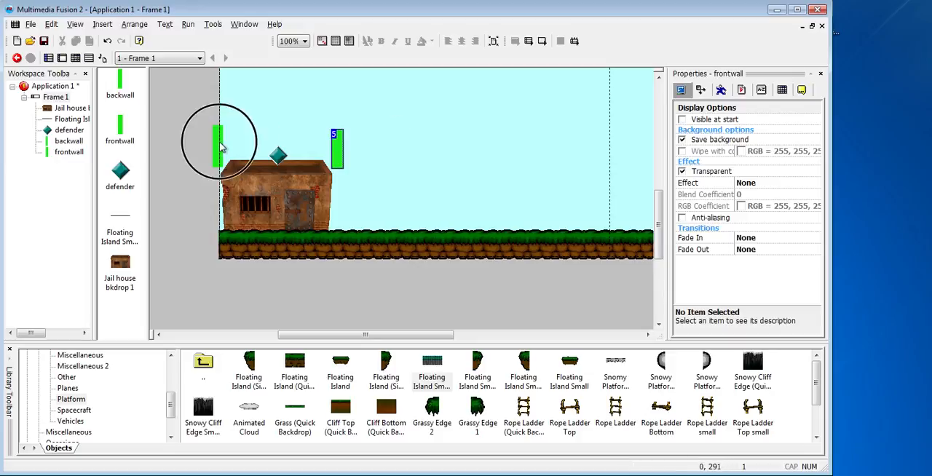
click(688, 119)
click(681, 120)
click(494, 173)
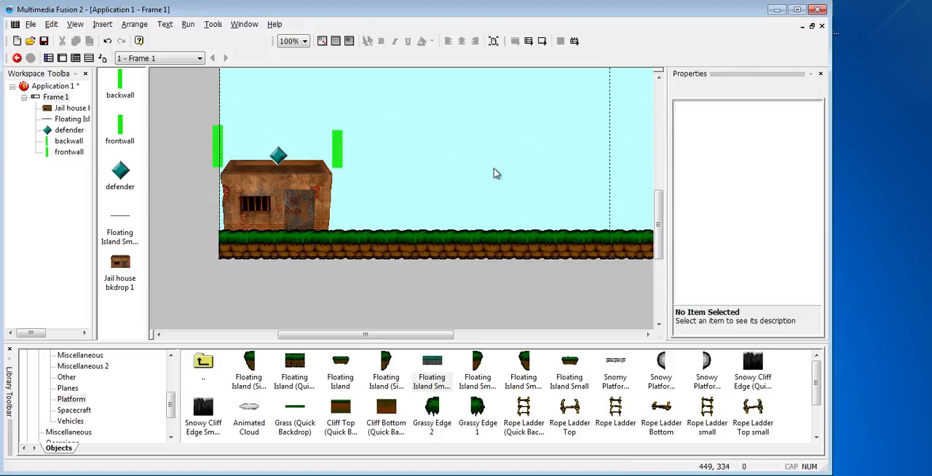
Run the application and move the defender both ways to test the roof limits with the hidden walls
key(F8)
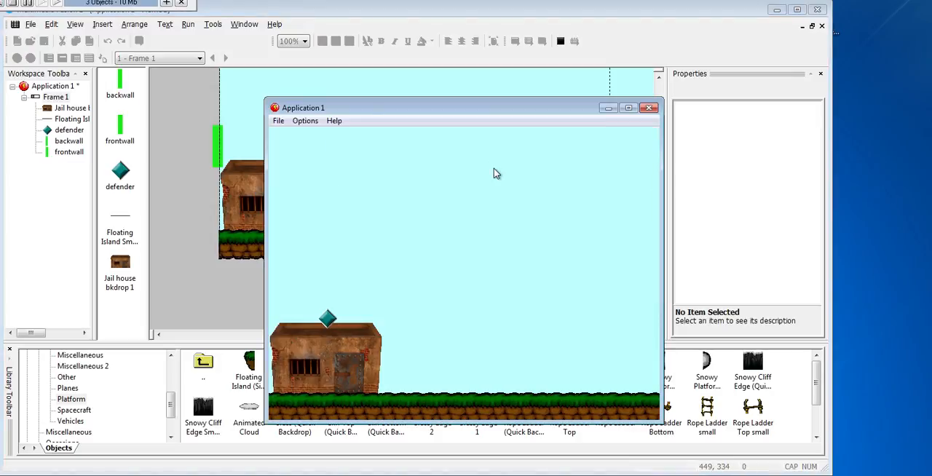
key(Right)
key(Left)
drag(490, 115, 599, 95)
key(Right)
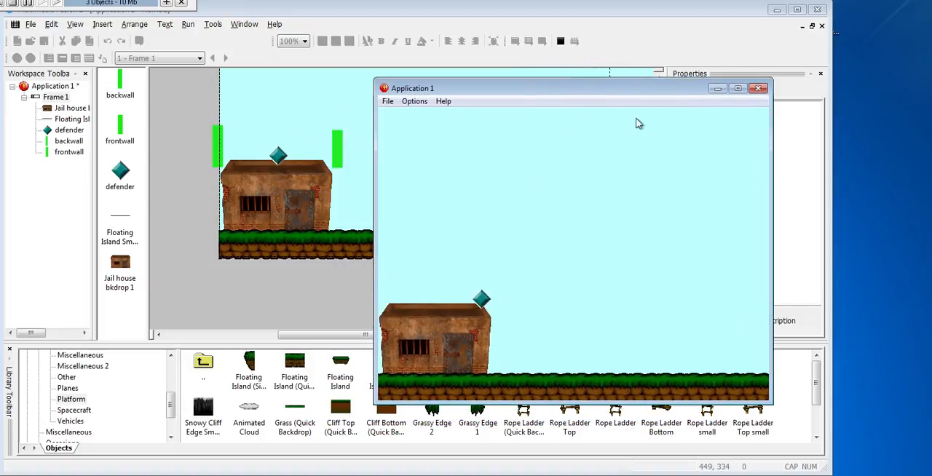
click(758, 88)
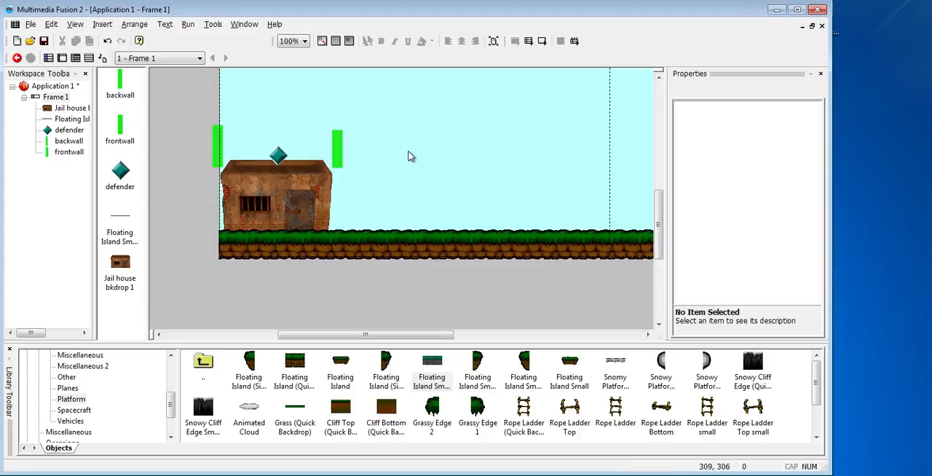
Insert a new Active object in the sky to the right of the jail
right_click(420, 133)
click(444, 151)
click(397, 179)
click(419, 155)
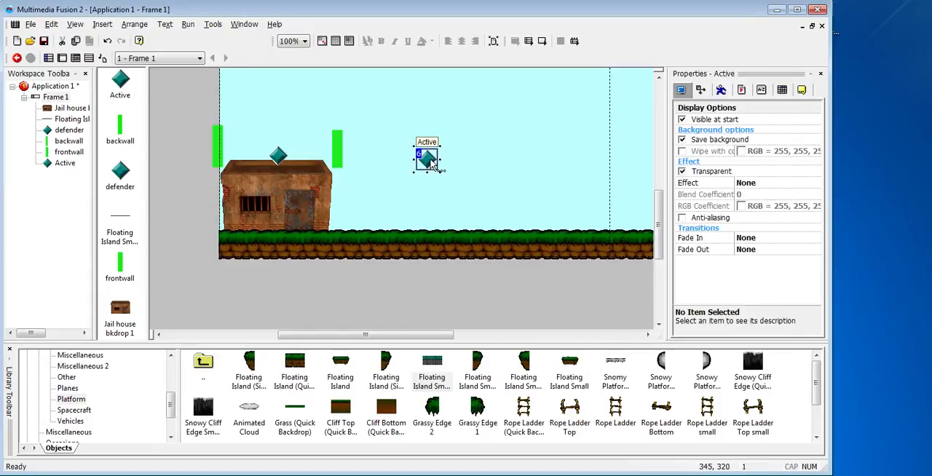
Erase the diamond image from the new Active object's animation frame
double_click(428, 160)
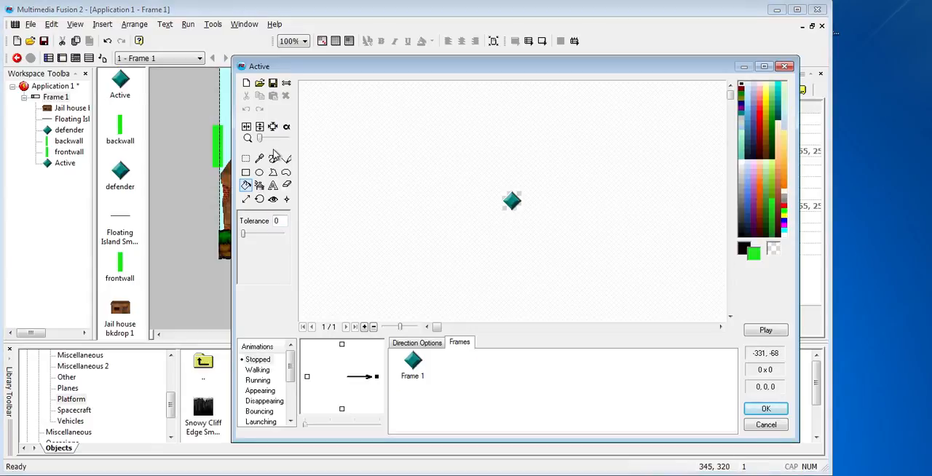
mouse_move(260, 138)
mouse_down()
mouse_move(280, 146)
mouse_move(272, 146)
mouse_up()
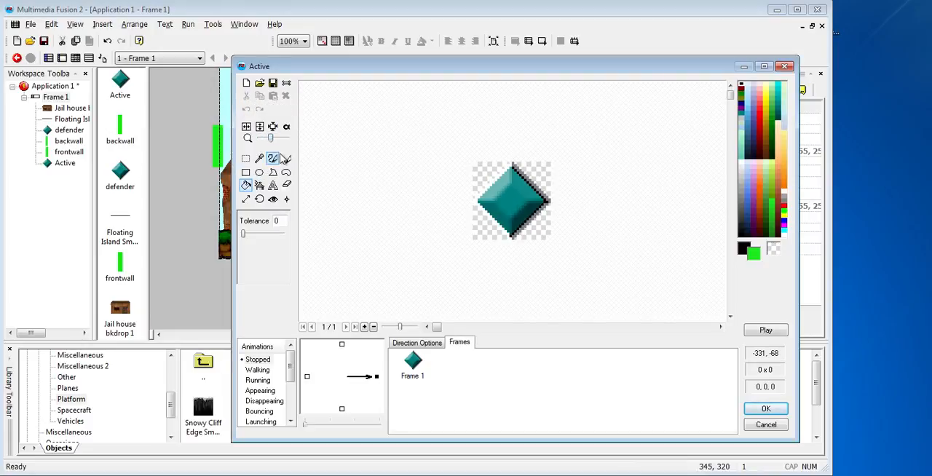
click(246, 158)
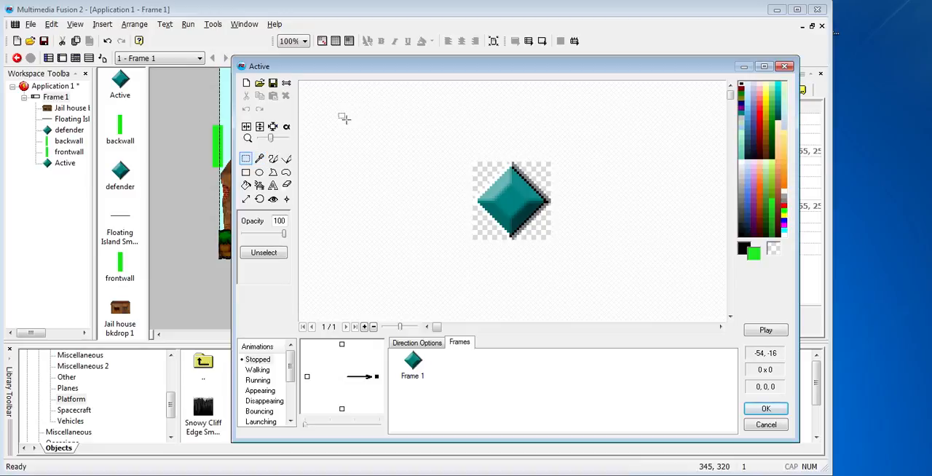
drag(458, 130, 570, 257)
key(Delete)
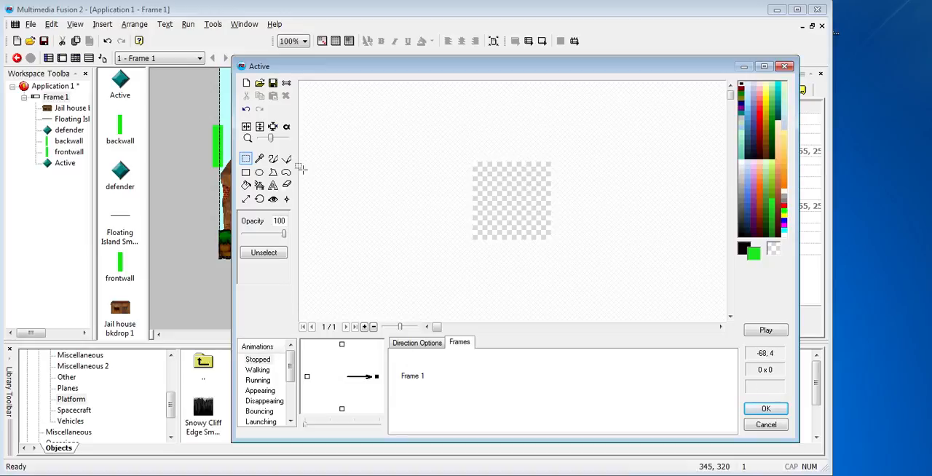
Draw a black, one-pixel-wide arrow in Frame 1 rising toward the right, with an arrowhead at its upper end and a thickened shaft
click(286, 159)
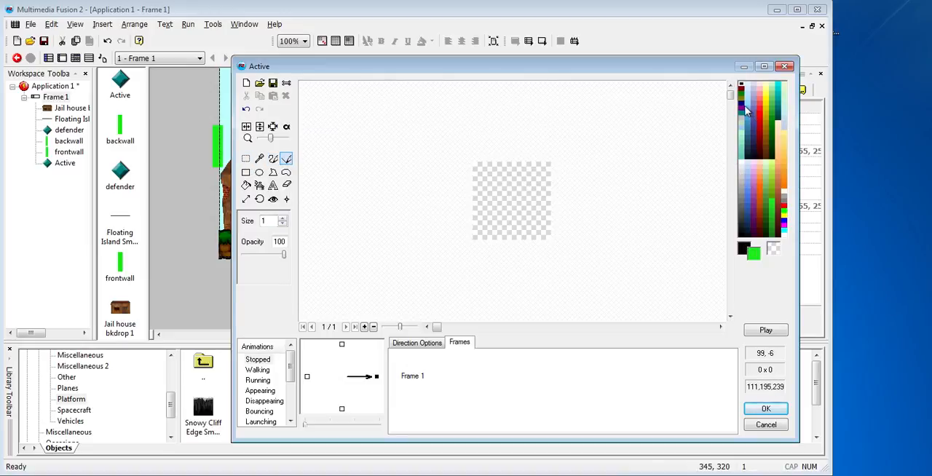
right_click(741, 85)
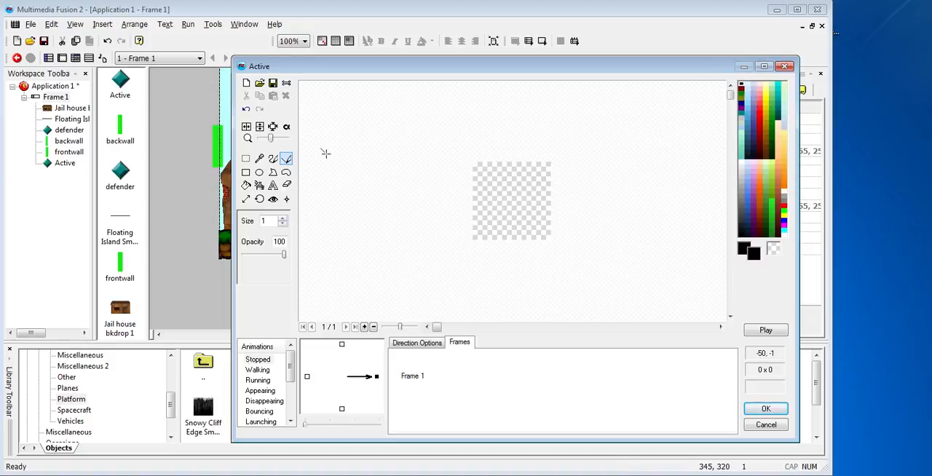
drag(271, 139, 276, 139)
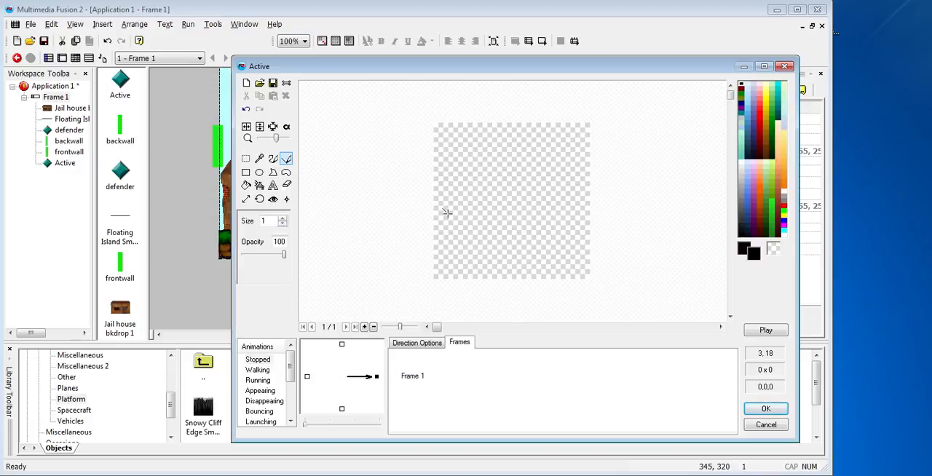
drag(445, 213, 581, 168)
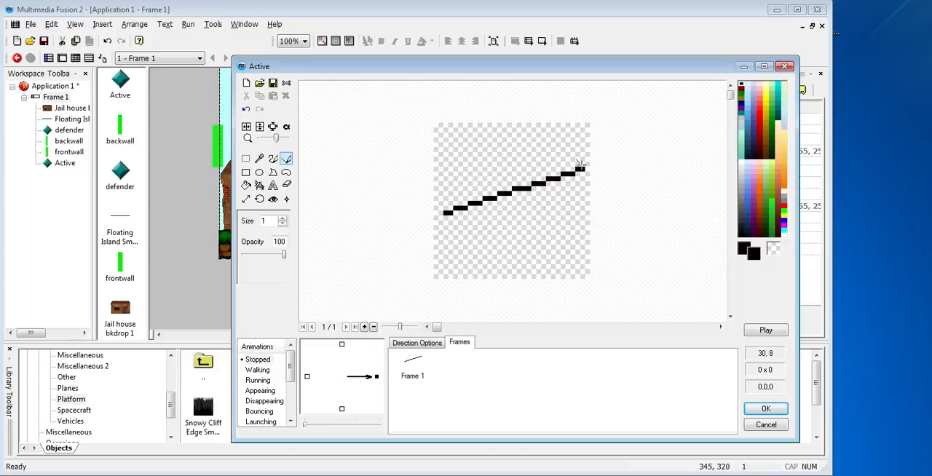
drag(559, 161, 569, 190)
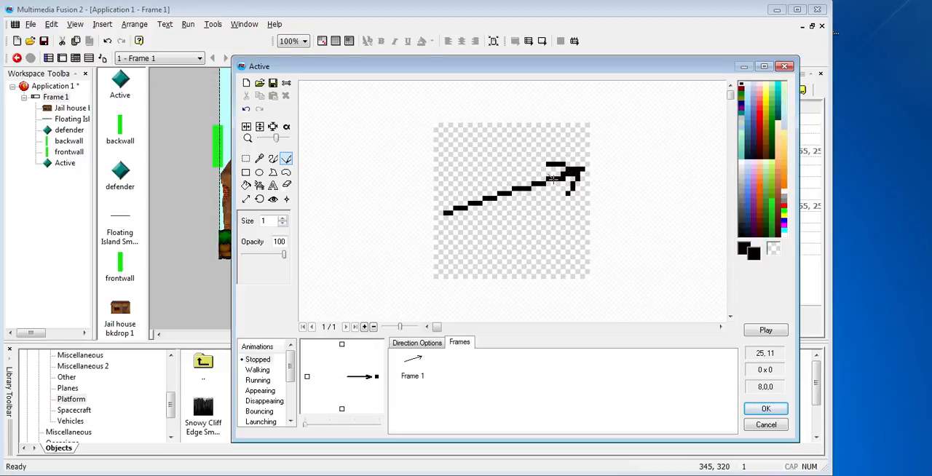
drag(533, 183, 436, 216)
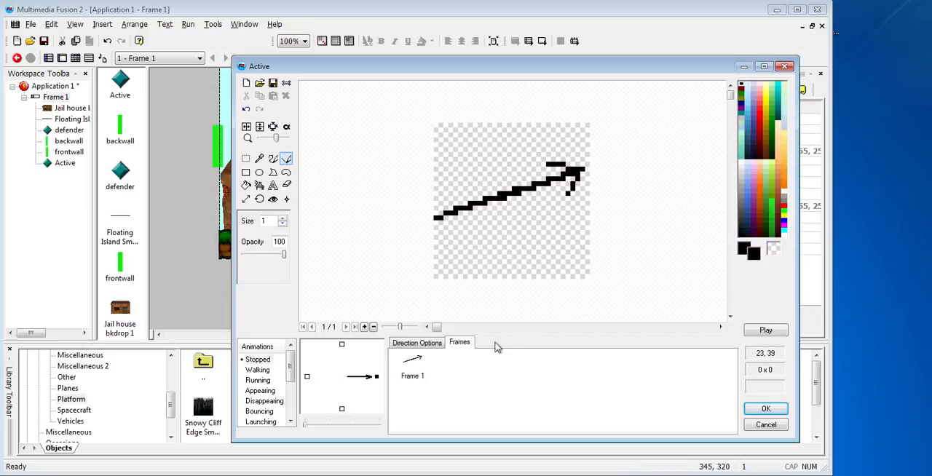
Clone Frame 1 and replace the arrow in the copy with a flatter one rising only slightly toward the right
right_click(416, 358)
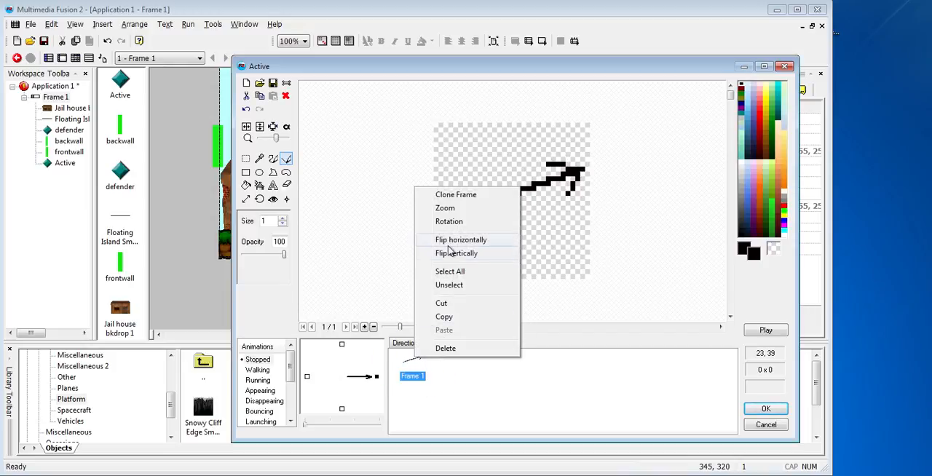
click(460, 203)
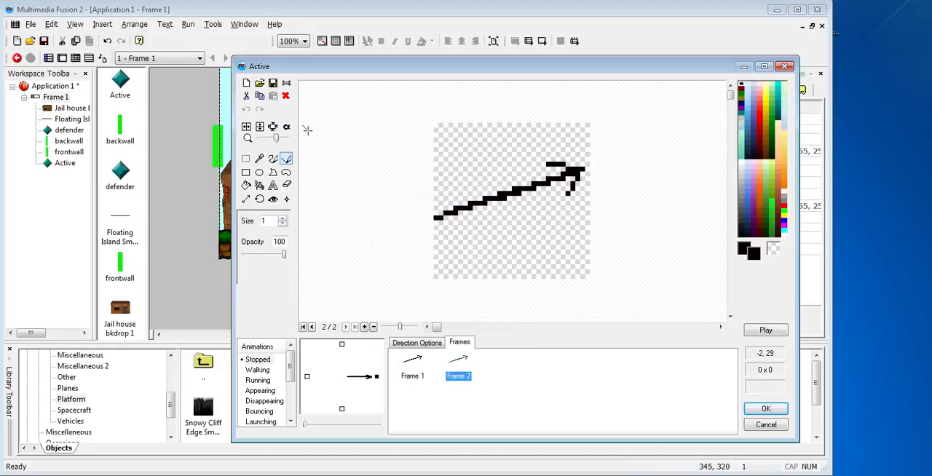
click(246, 158)
drag(410, 135, 607, 261)
key(Delete)
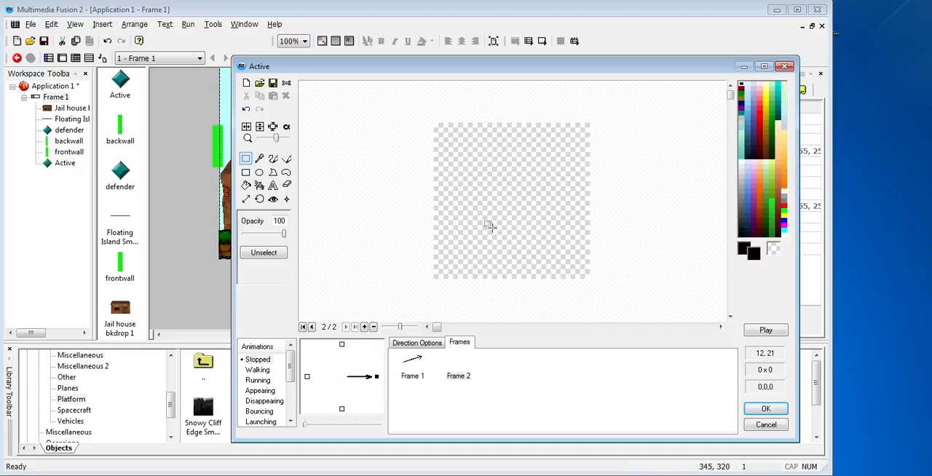
click(287, 159)
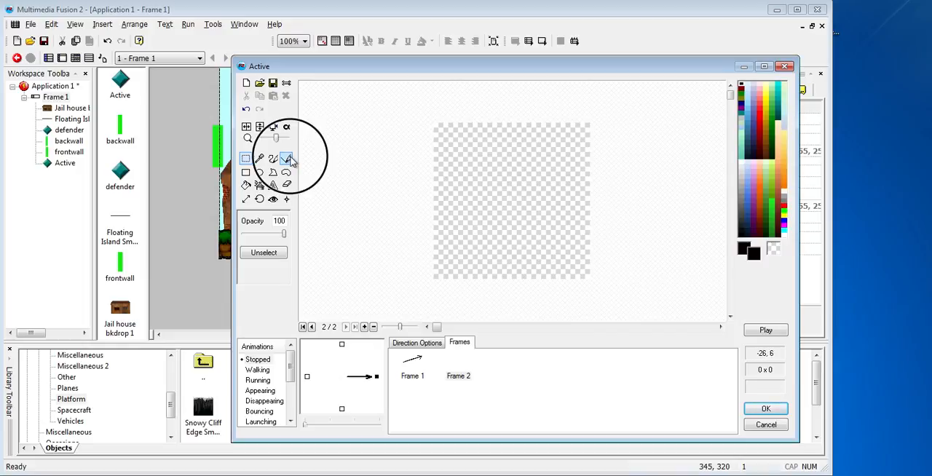
mouse_move(435, 206)
mouse_down()
mouse_move(583, 192)
mouse_move(538, 173)
mouse_up()
drag(582, 202, 560, 222)
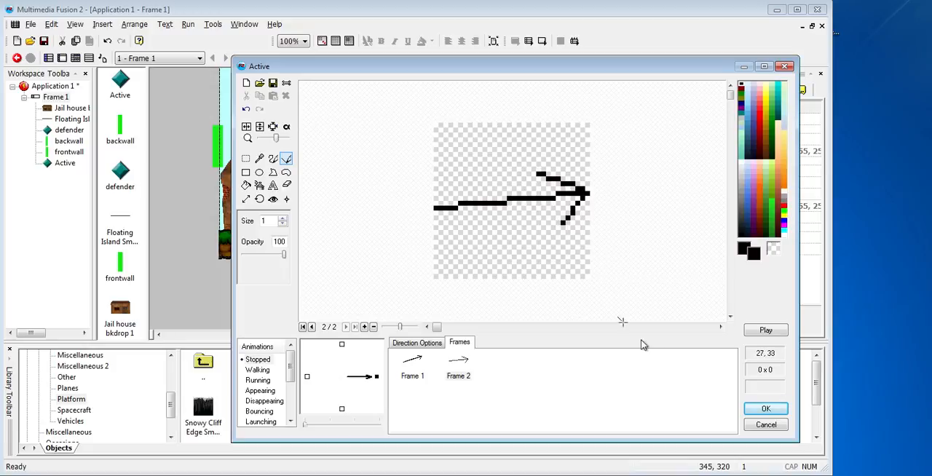
Clone Frame 2 and replace the arrow in the copy with a horizontal one pointing right
right_click(457, 368)
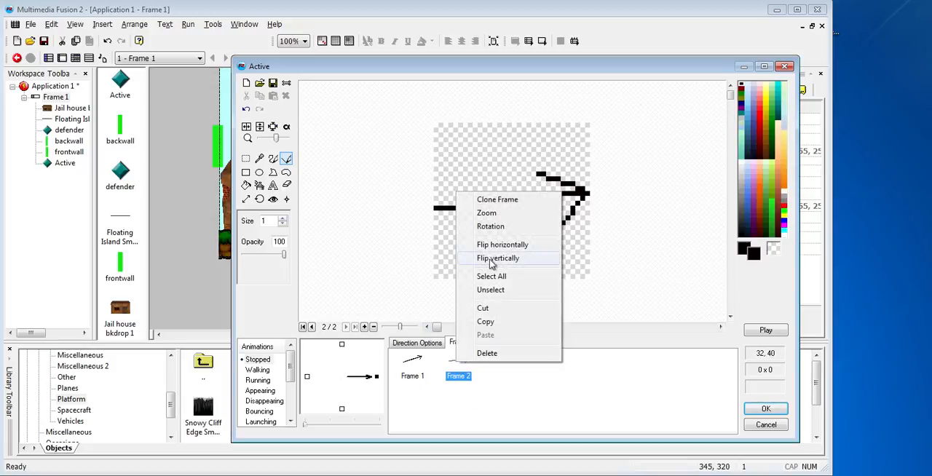
click(498, 201)
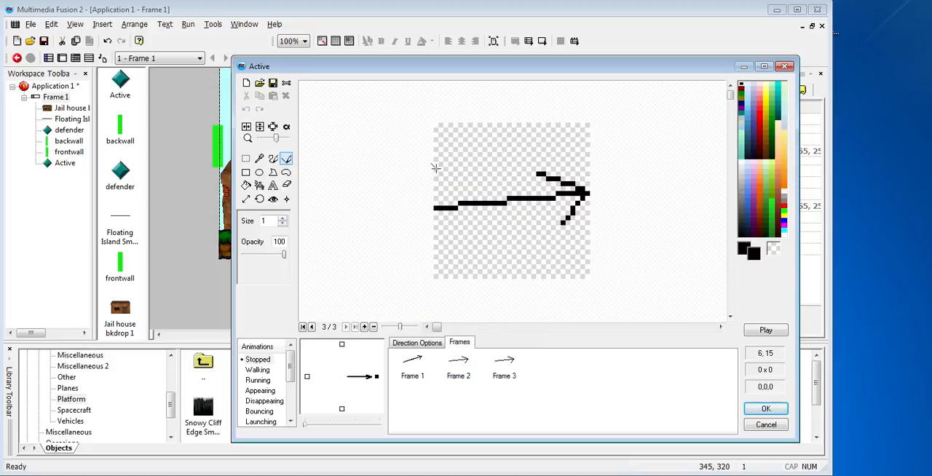
click(246, 158)
drag(378, 111, 650, 254)
key(Delete)
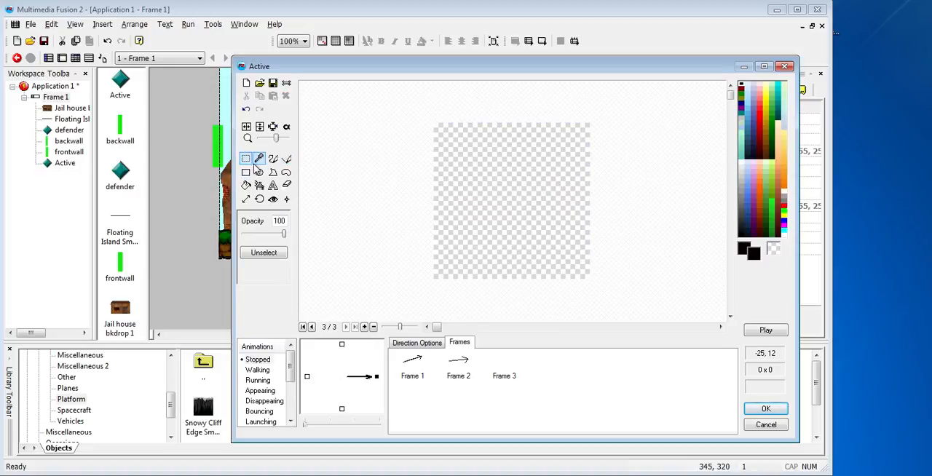
click(286, 158)
mouse_move(435, 203)
mouse_down()
mouse_move(583, 201)
mouse_move(561, 192)
mouse_move(553, 223)
mouse_up()
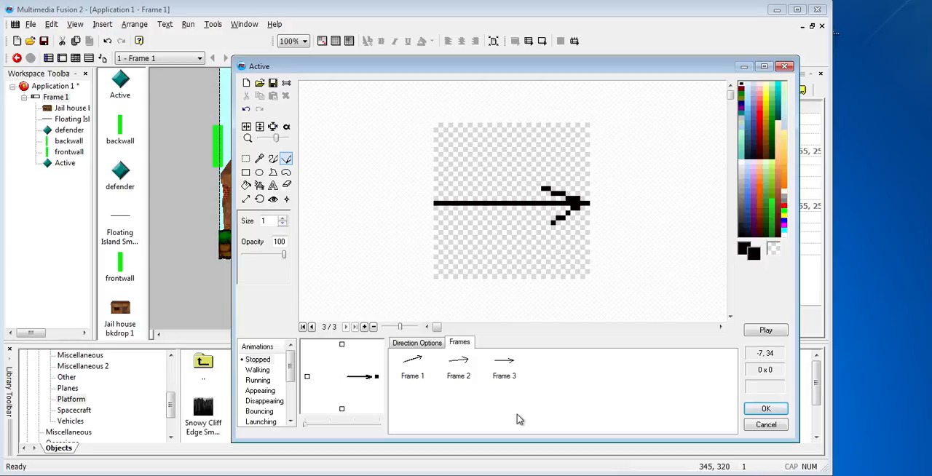
Clone Frame 3 and replace the arrow in the copy with one sloping slightly downward to the right
click(510, 369)
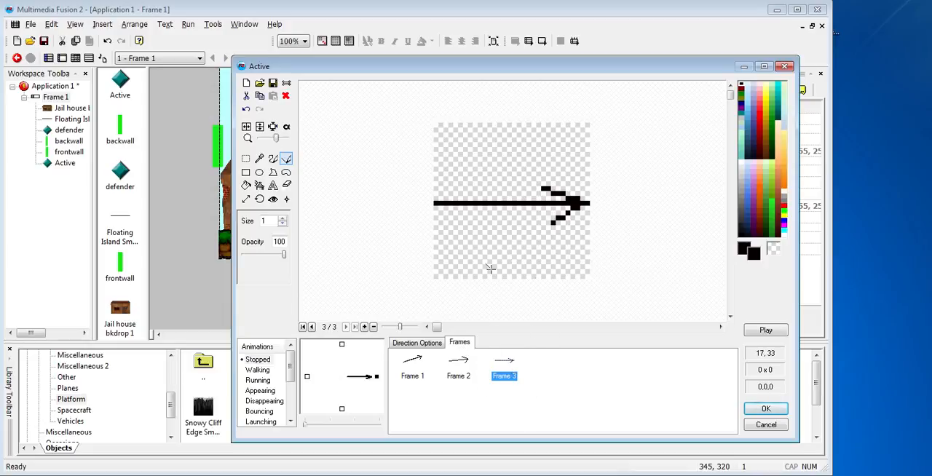
right_click(508, 367)
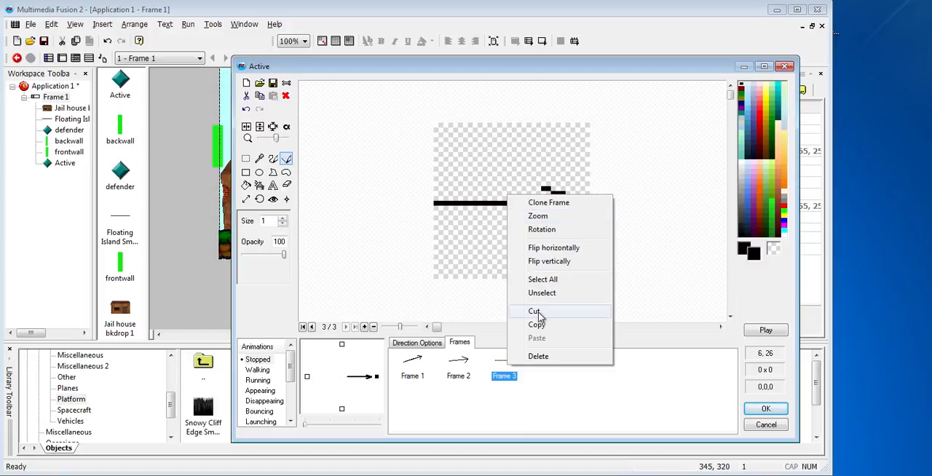
click(557, 204)
click(246, 159)
drag(408, 149, 634, 260)
key(Delete)
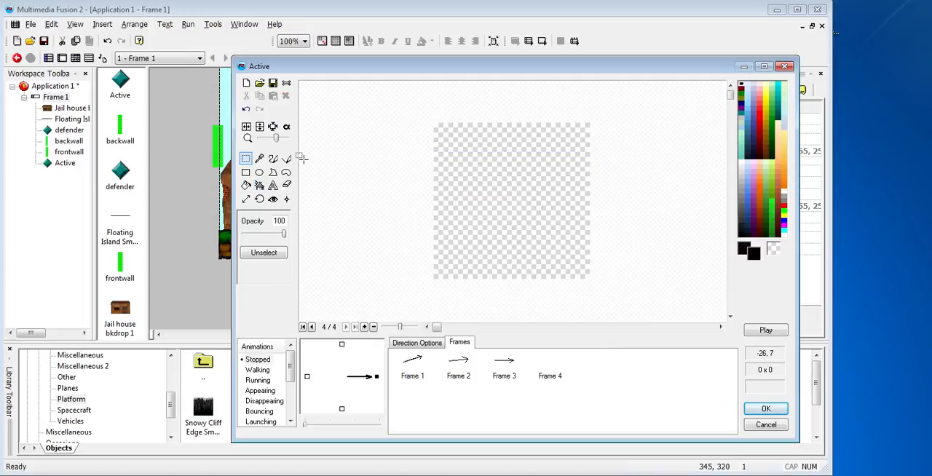
click(286, 159)
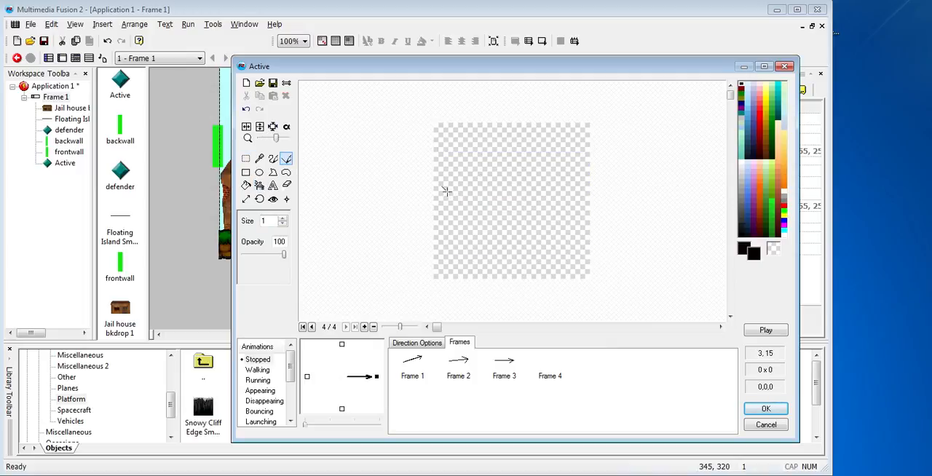
drag(437, 184, 548, 224)
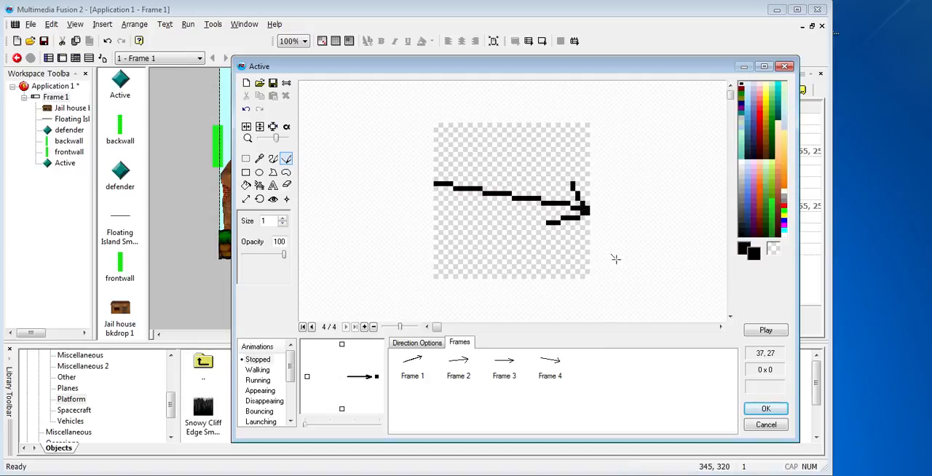
Clone Frame 4 and replace the arrow in the copy with a steep diagonal one pointing down to the right
click(568, 366)
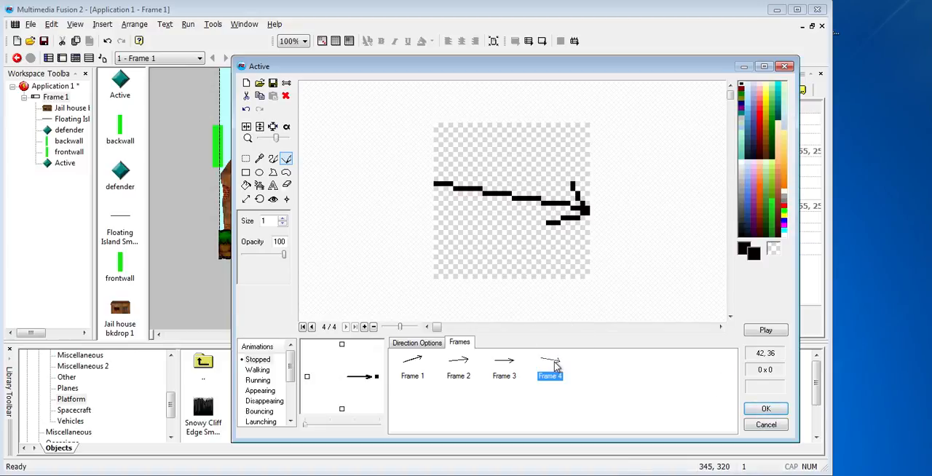
right_click(554, 361)
click(594, 199)
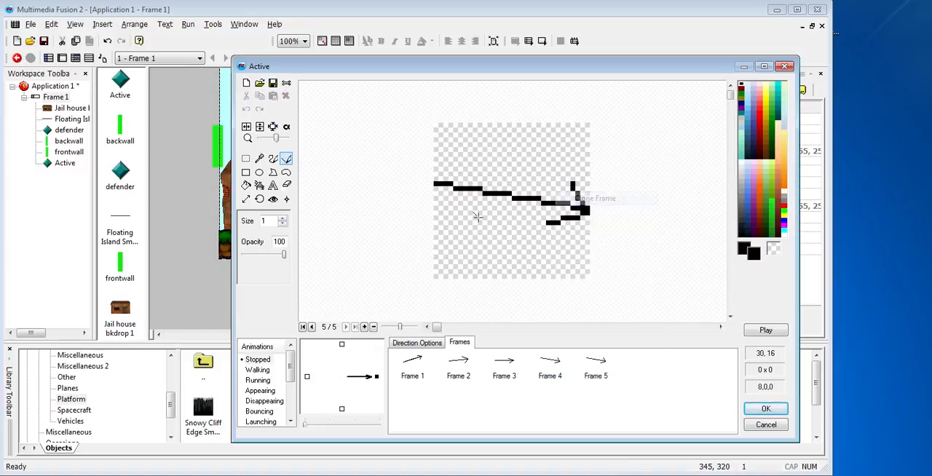
click(245, 158)
drag(348, 118, 685, 286)
key(Delete)
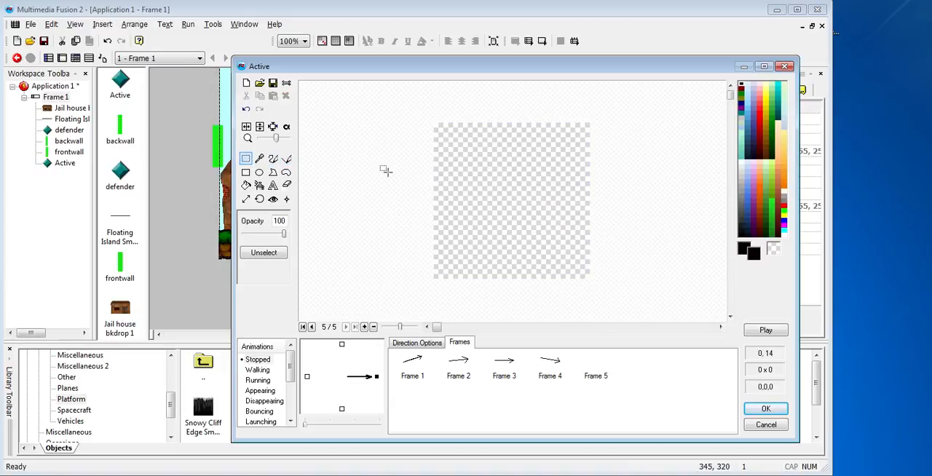
click(286, 159)
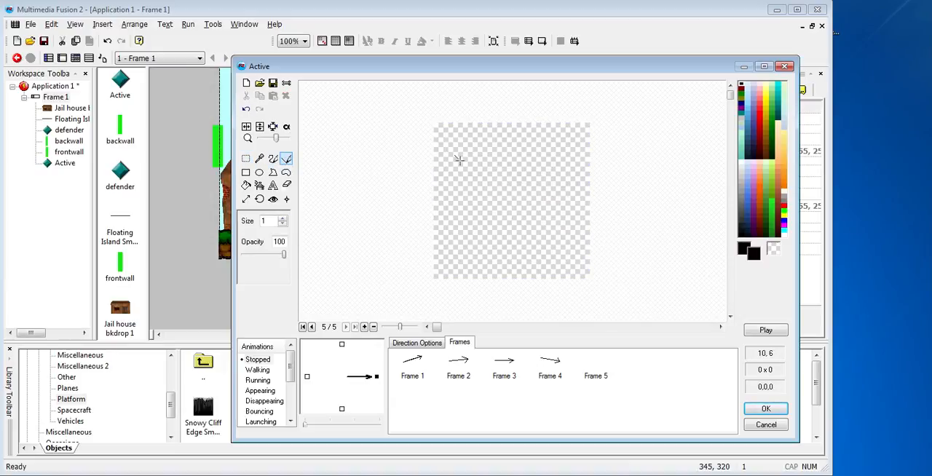
mouse_move(452, 159)
mouse_down()
mouse_move(572, 256)
mouse_move(572, 227)
mouse_up()
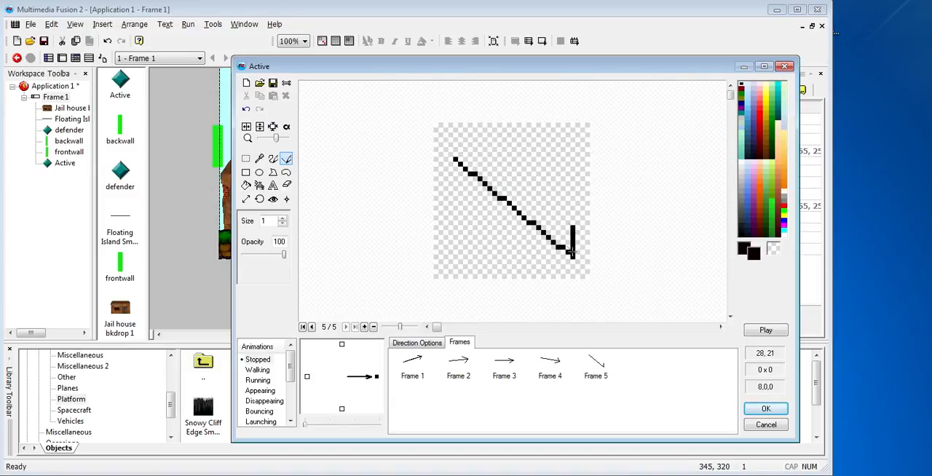
drag(572, 256, 526, 256)
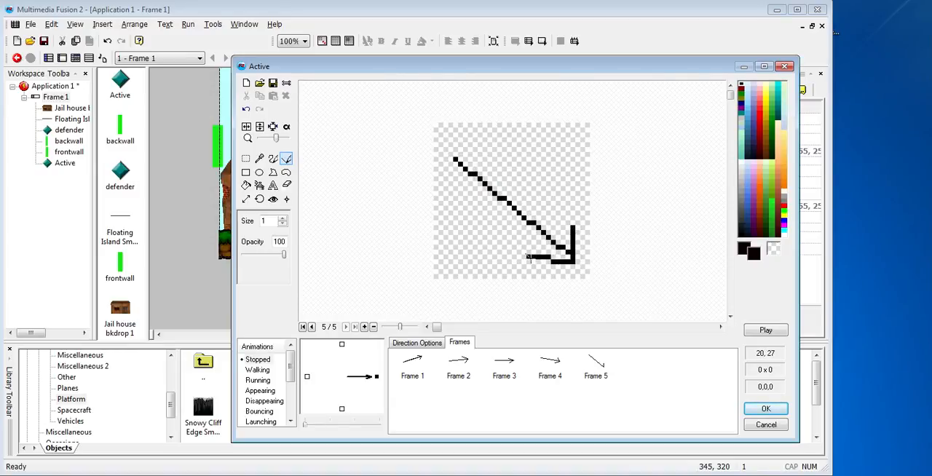
Clone Frame 5 and replace the arrow in the copy with a vertical one pointing straight down
right_click(599, 368)
click(623, 201)
click(246, 158)
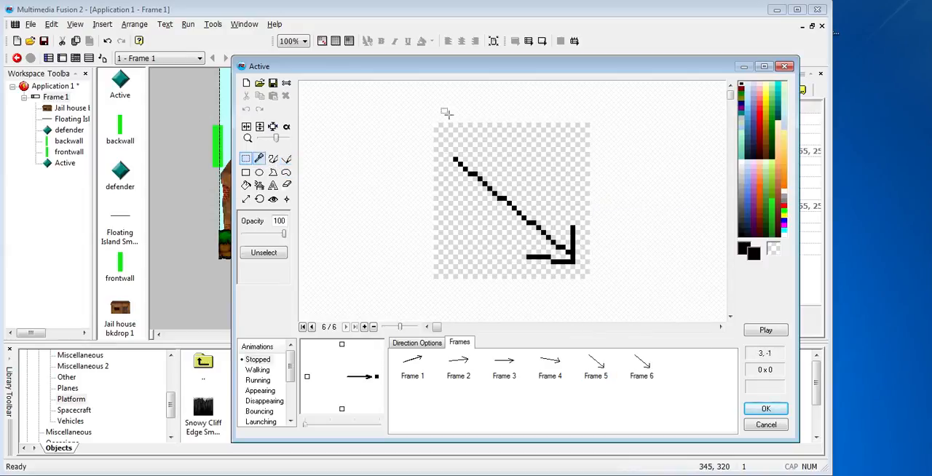
drag(418, 110, 657, 277)
key(Delete)
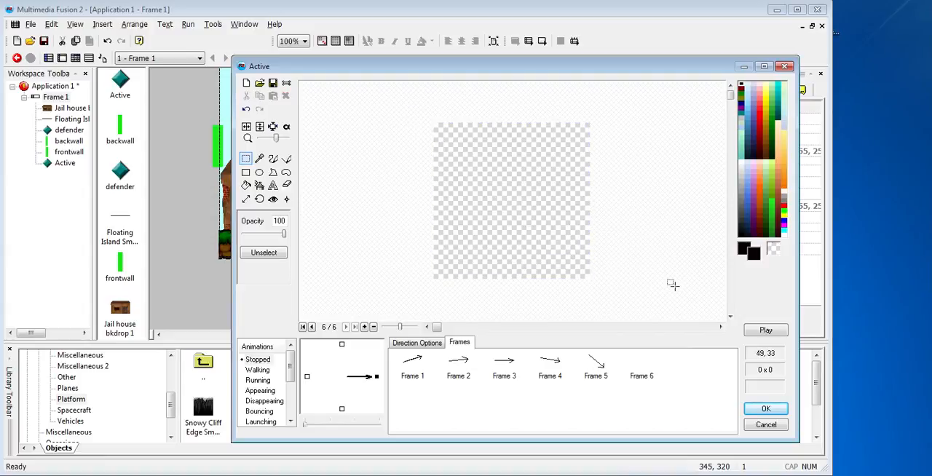
click(286, 159)
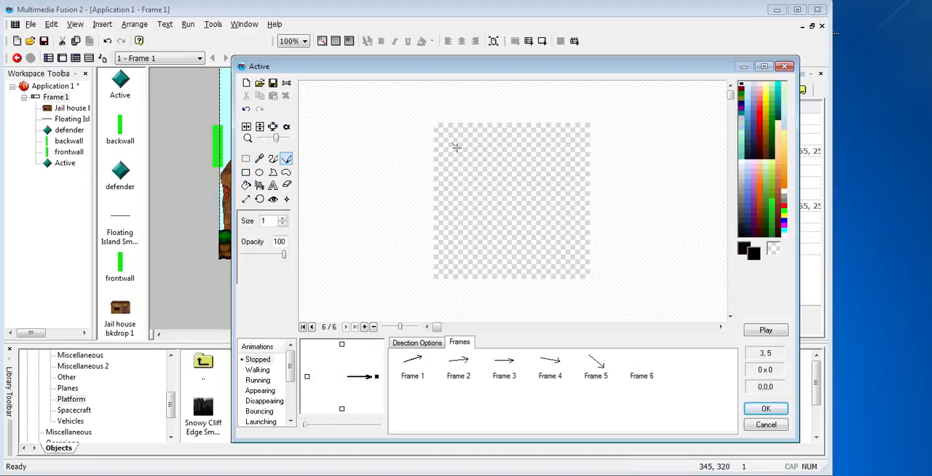
mouse_move(513, 125)
mouse_down()
mouse_move(508, 273)
mouse_move(534, 246)
mouse_move(487, 246)
mouse_up()
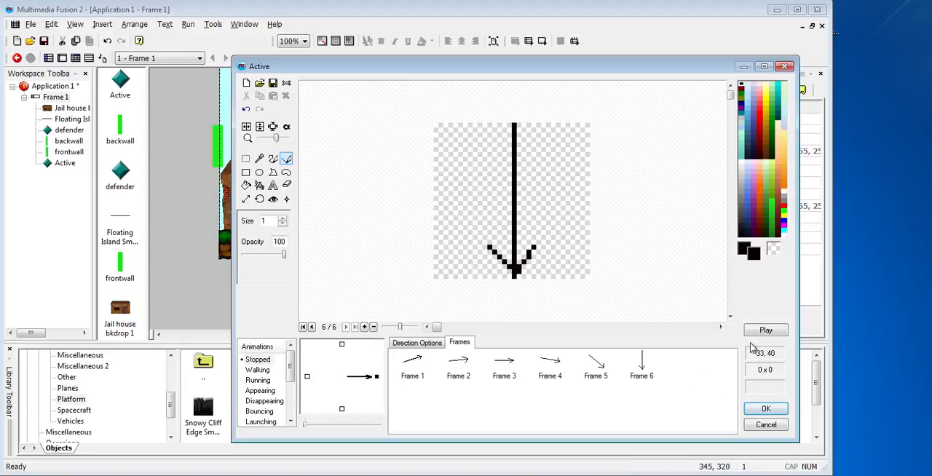
Preview the six-frame arrow animation and accept the edited images of the Active object
click(765, 331)
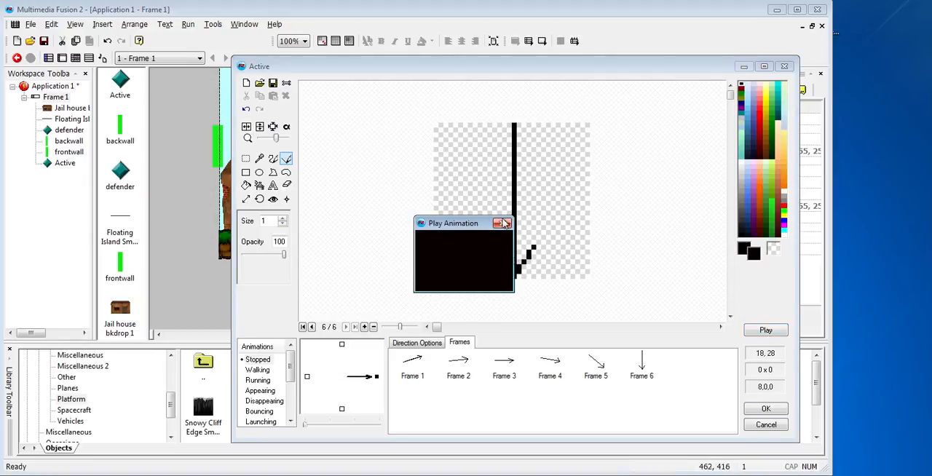
click(474, 253)
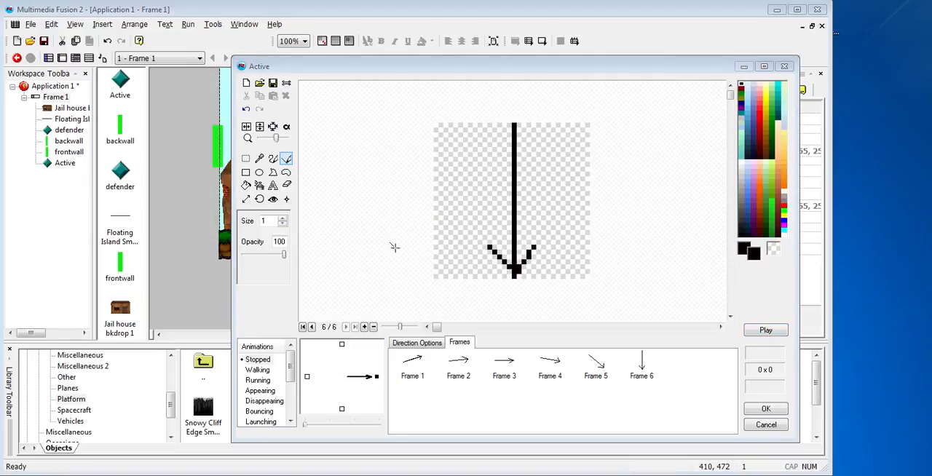
click(766, 409)
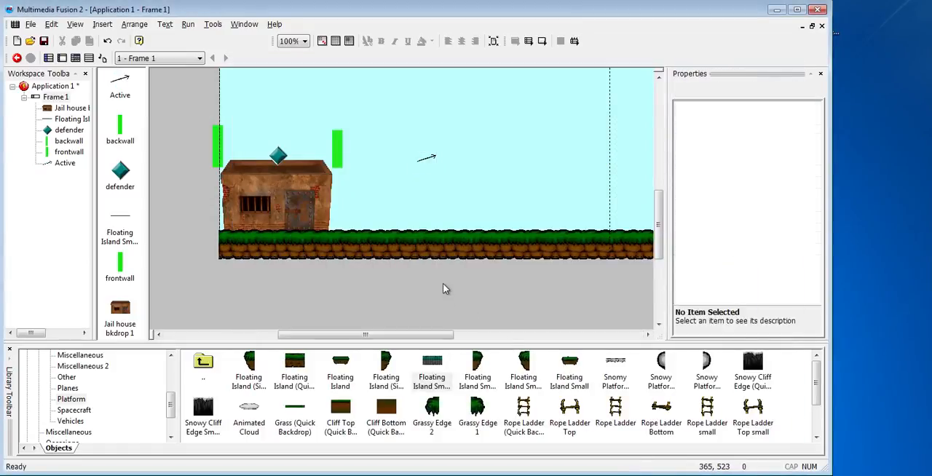
Move the arrow object above the jail roof, just right of the defender, and show its movement properties
click(433, 157)
drag(434, 157, 306, 149)
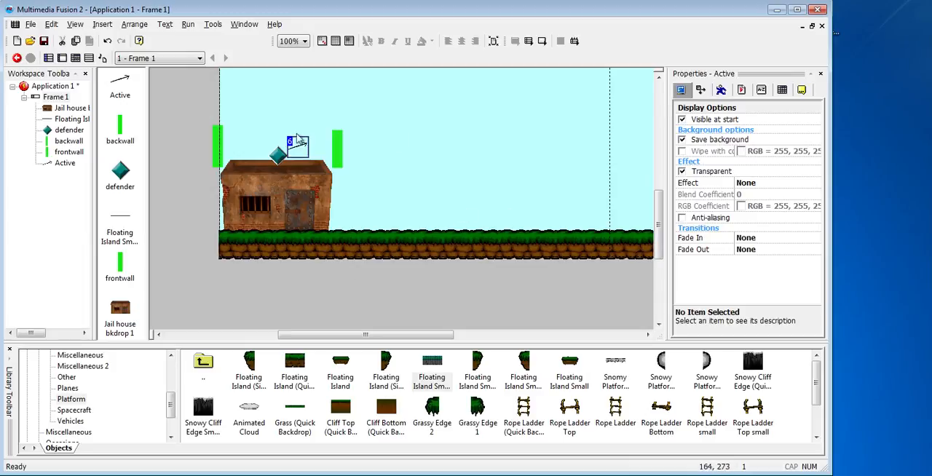
click(720, 92)
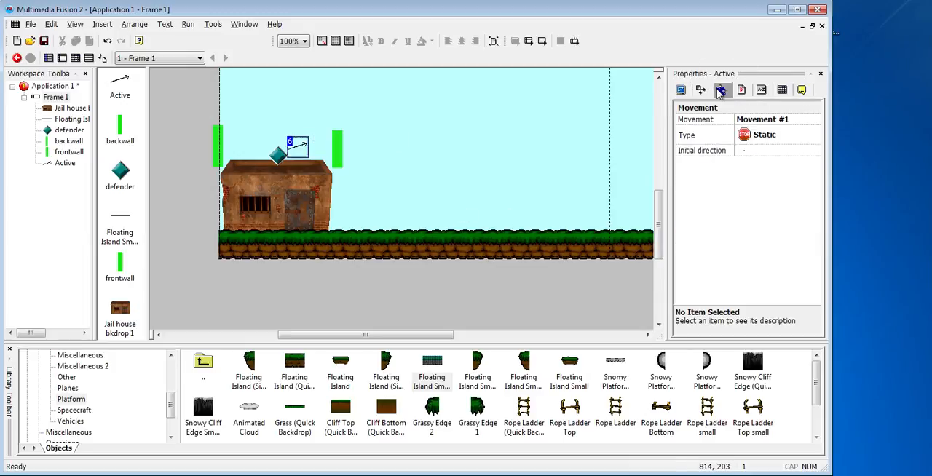
Give the arrow object a Pinball movement with an initial speed of 75
click(770, 140)
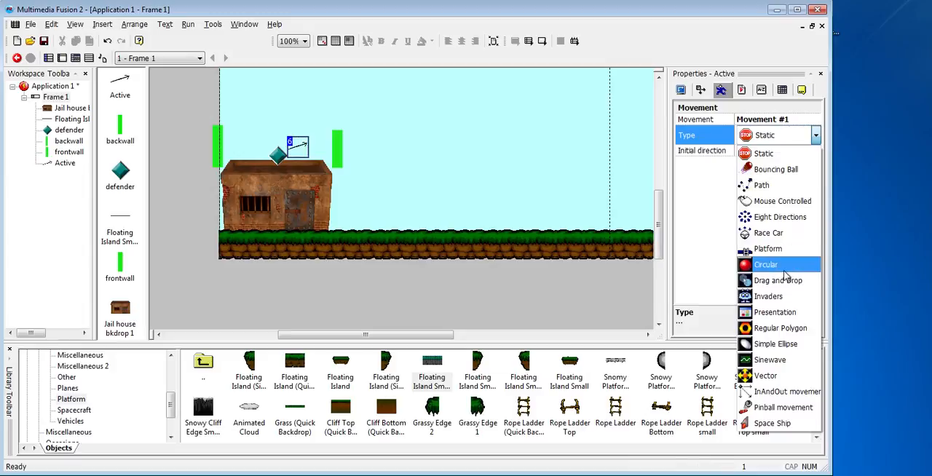
click(773, 408)
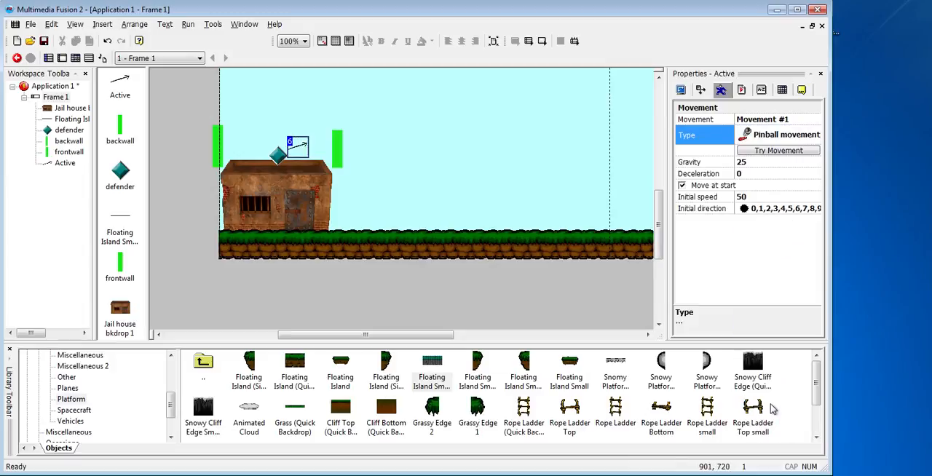
click(748, 198)
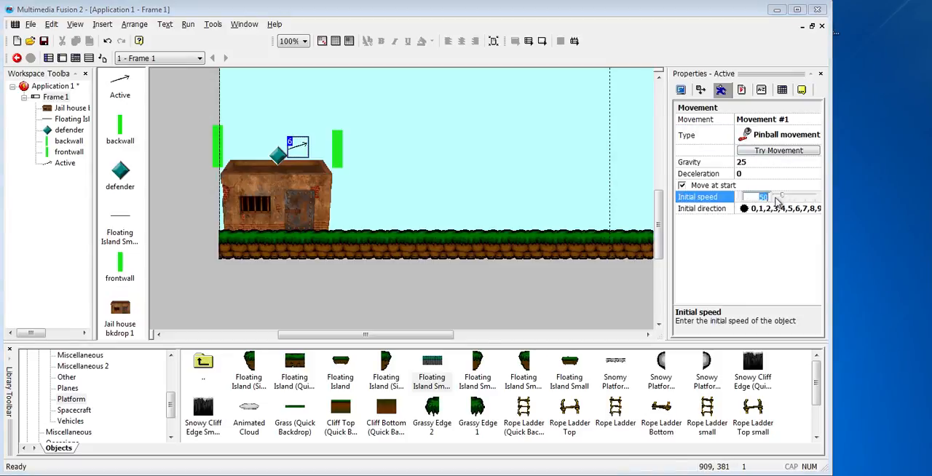
text(7)
click(749, 252)
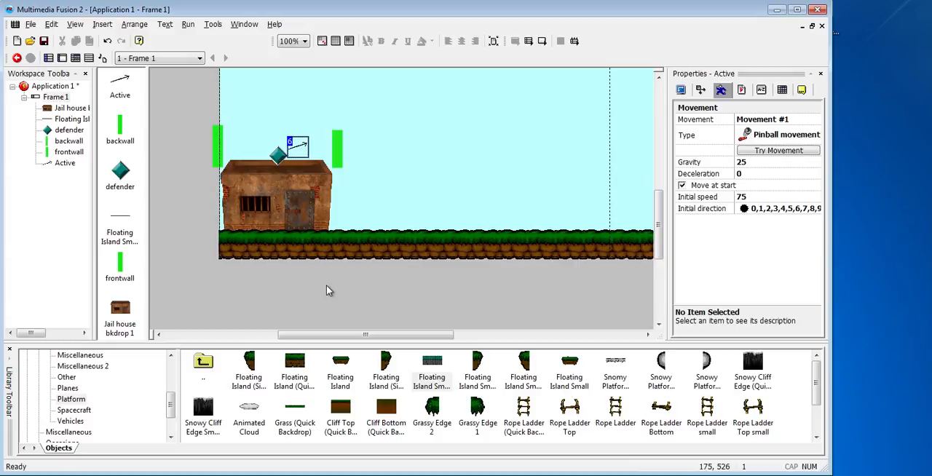
Add a third event in the event editor with a keyboard condition for pressing the Space bar
key(ctrl+e)
click(134, 156)
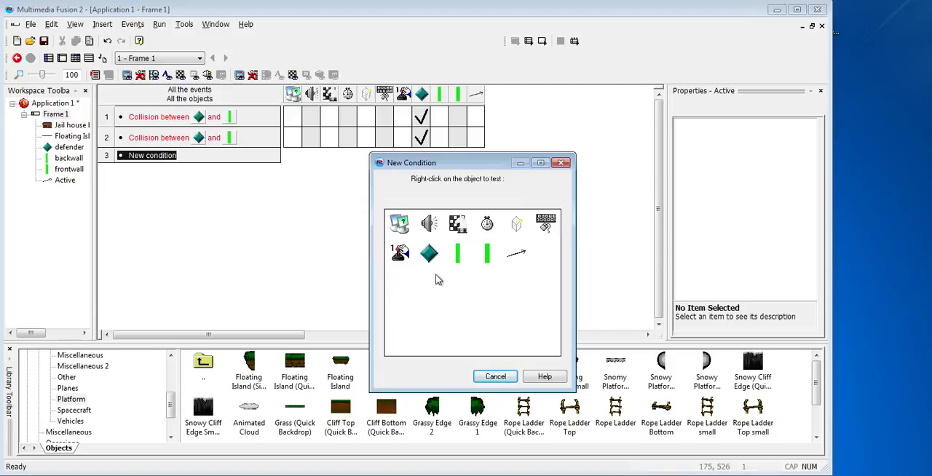
right_click(546, 223)
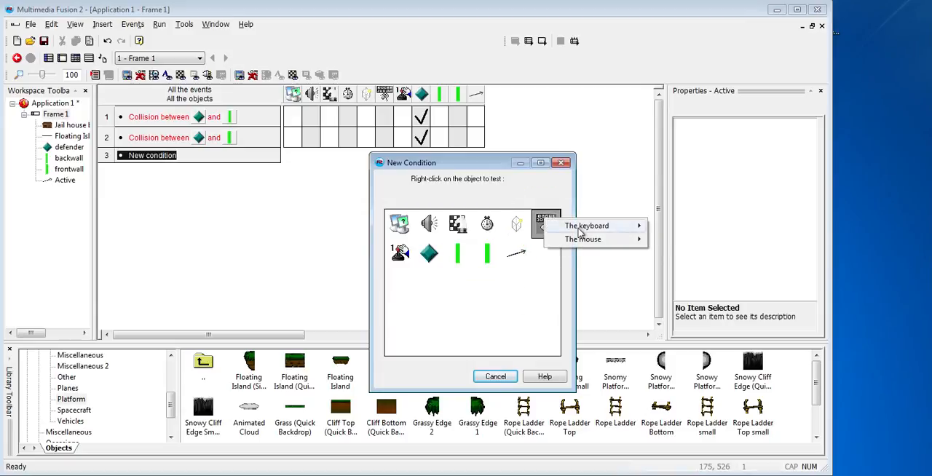
mouse_move(582, 229)
click(664, 228)
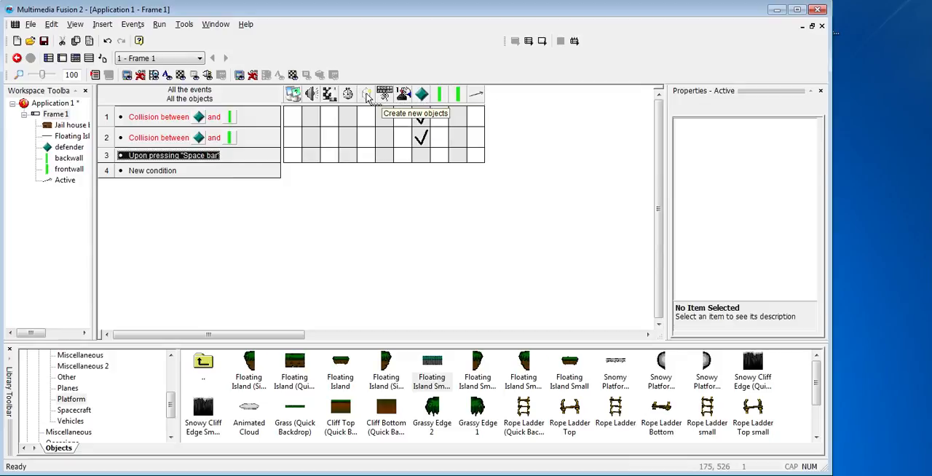
Add an action to the Space bar event that creates the Active arrow object relative to the defender
click(366, 156)
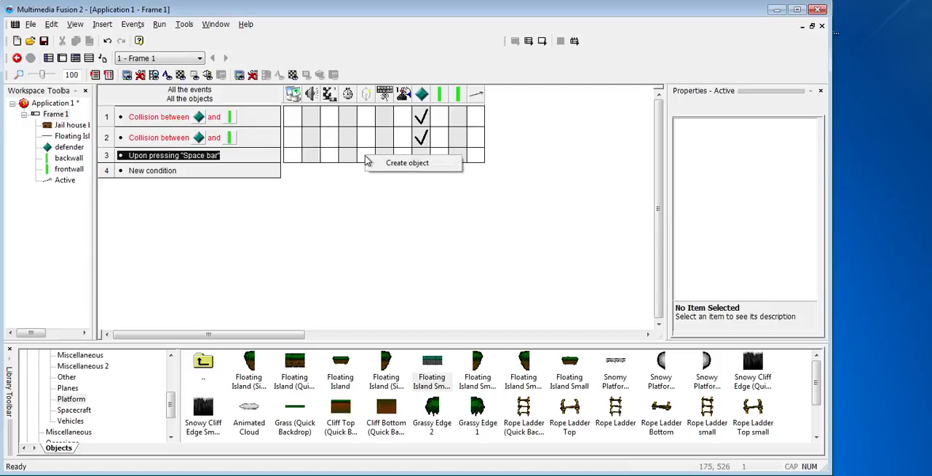
click(377, 166)
click(497, 254)
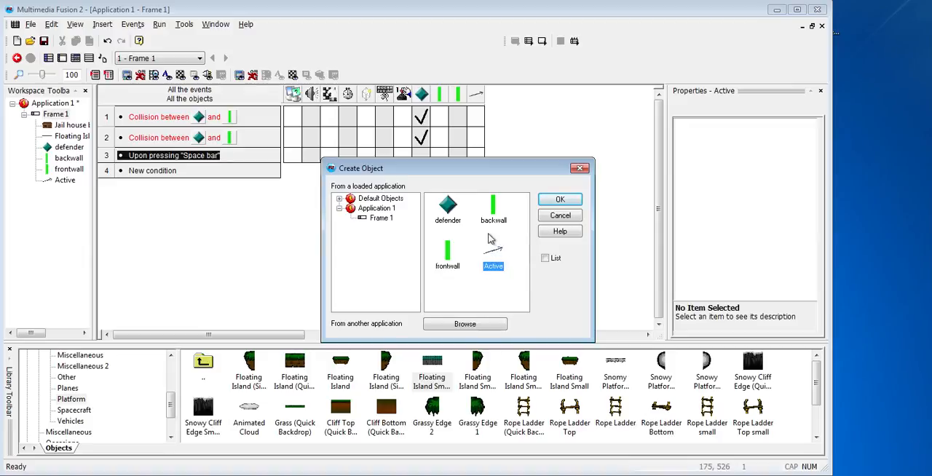
click(560, 200)
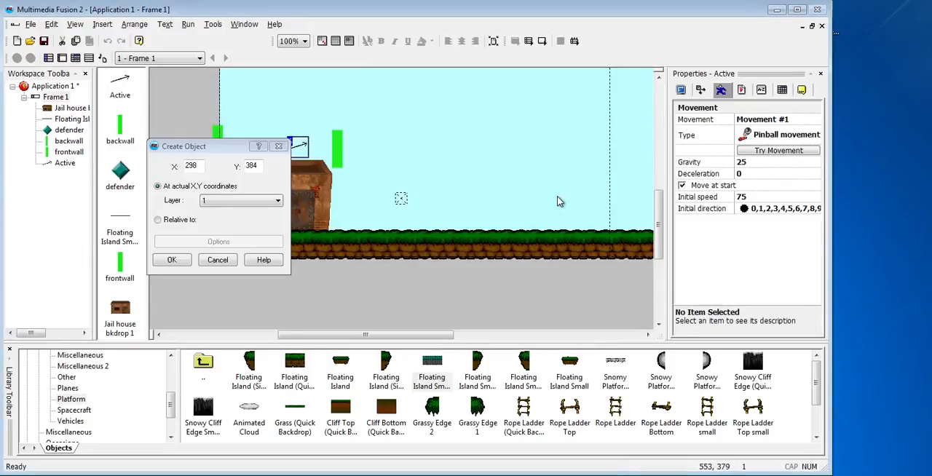
click(157, 219)
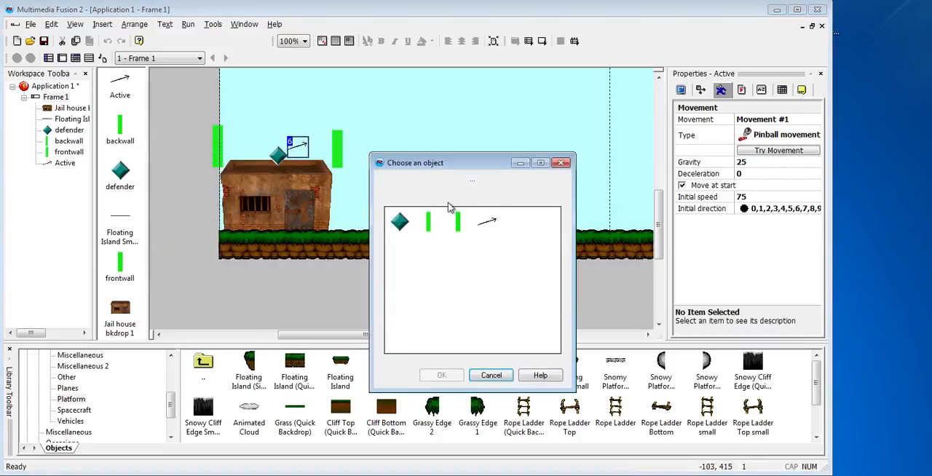
click(399, 221)
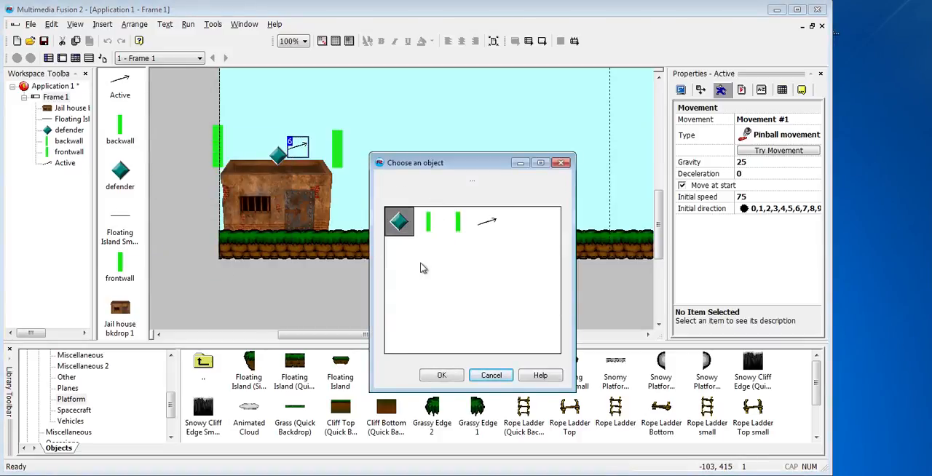
click(441, 375)
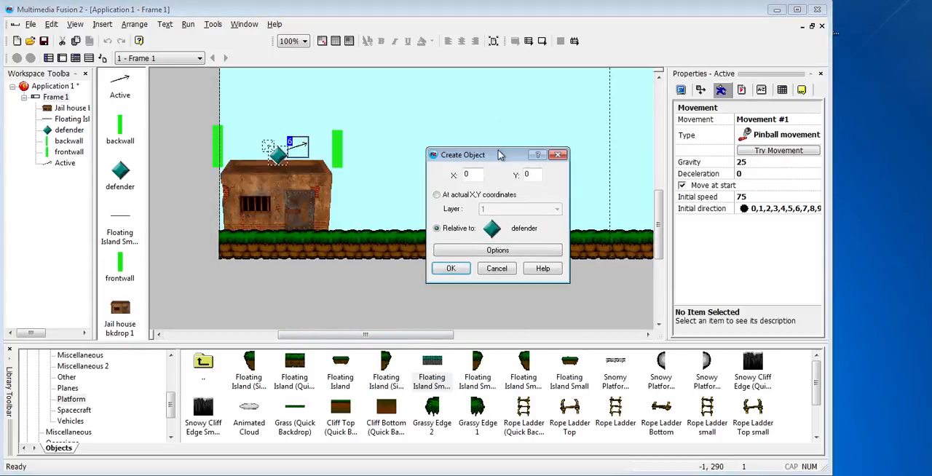
Place the arrow's creation point just right of the defender at relative position X 44, Y 2
mouse_move(277, 154)
mouse_down()
mouse_move(291, 140)
mouse_move(295, 149)
mouse_up()
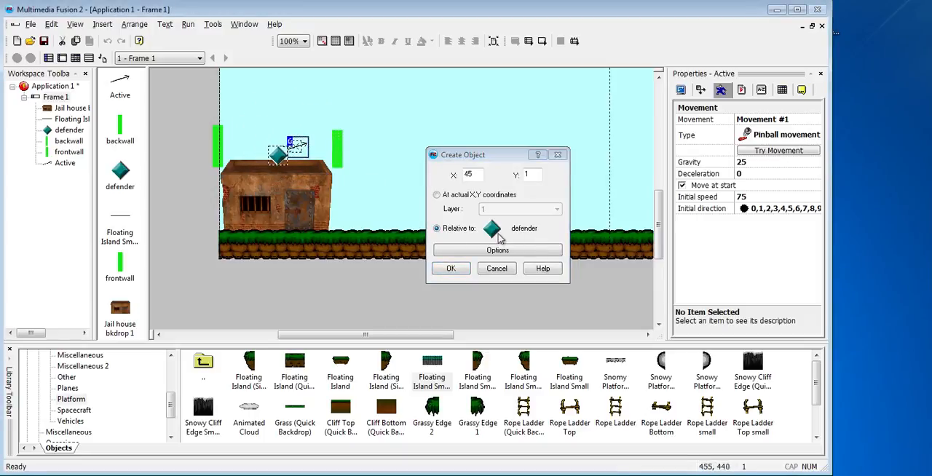
mouse_move(295, 145)
mouse_down()
mouse_move(282, 111)
mouse_move(327, 112)
mouse_move(305, 104)
mouse_move(309, 146)
mouse_move(296, 149)
mouse_up()
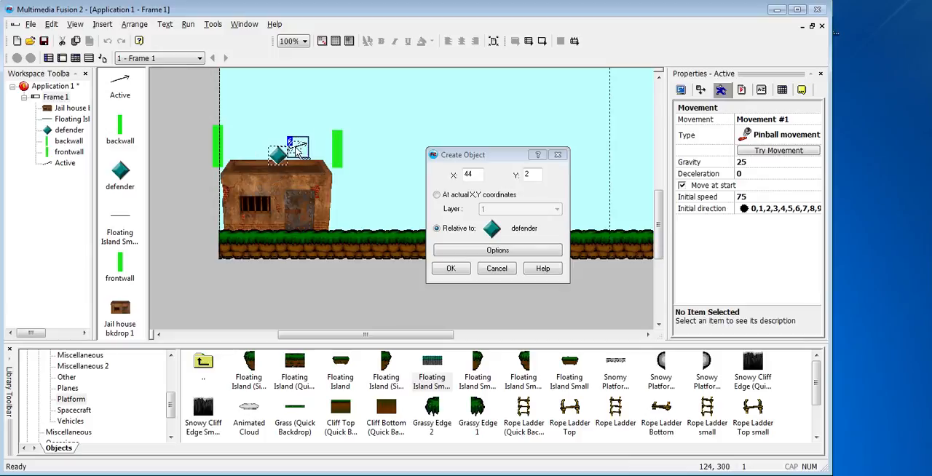
click(451, 267)
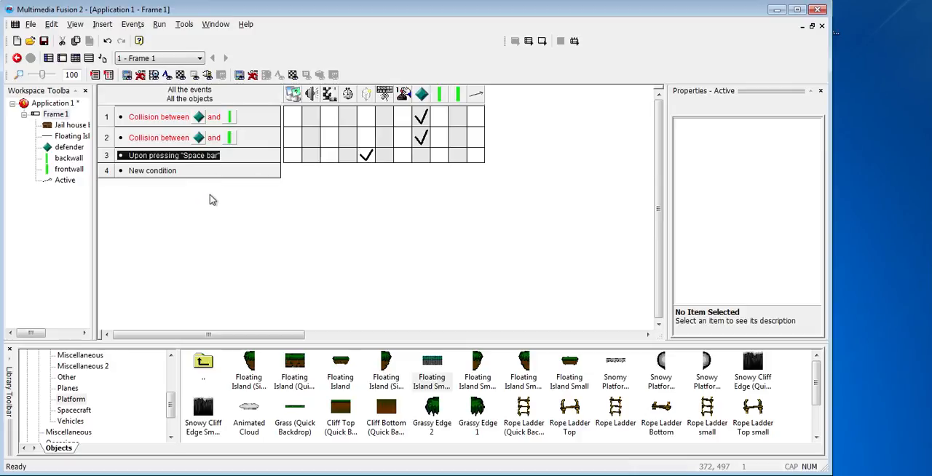
Restrict the arrow's initial direction in the frame editor to the upward-right directions 1, 2, 3, 4, 5 and 6
key(ctrl+m)
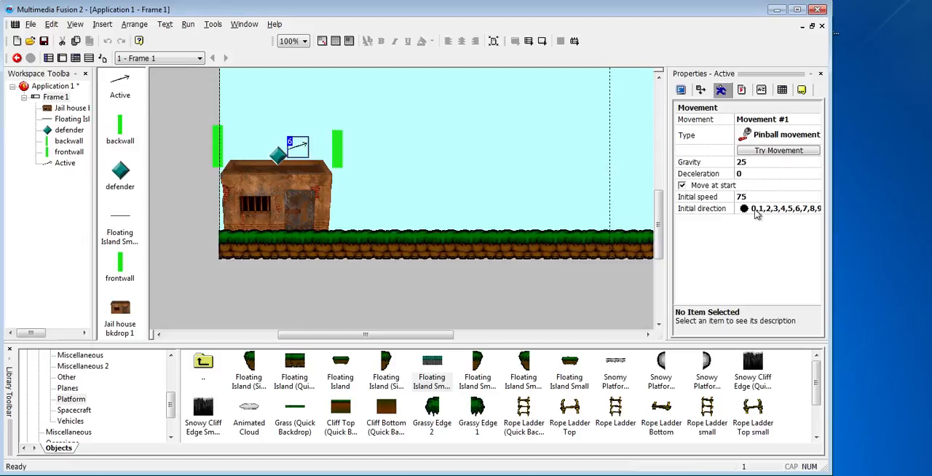
click(298, 146)
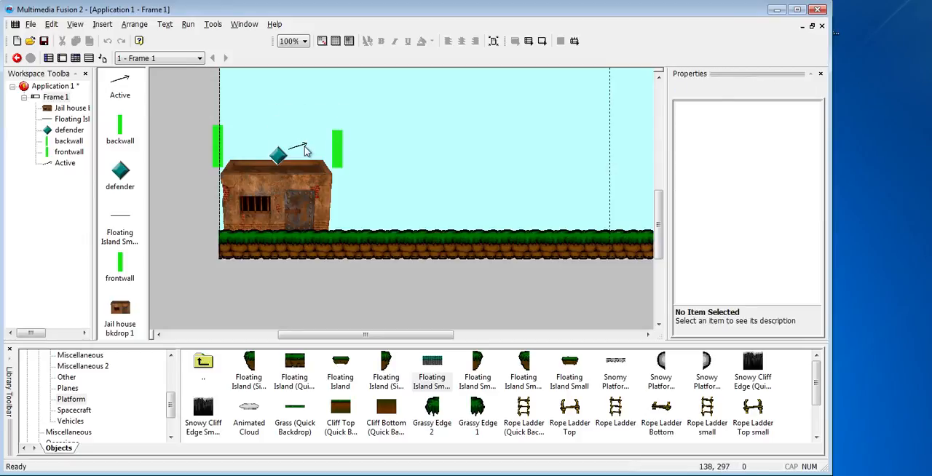
click(305, 150)
click(763, 209)
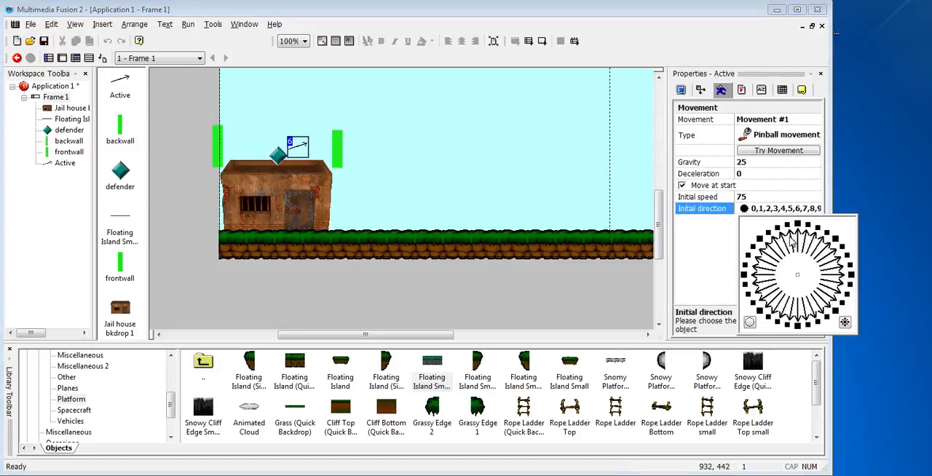
click(749, 322)
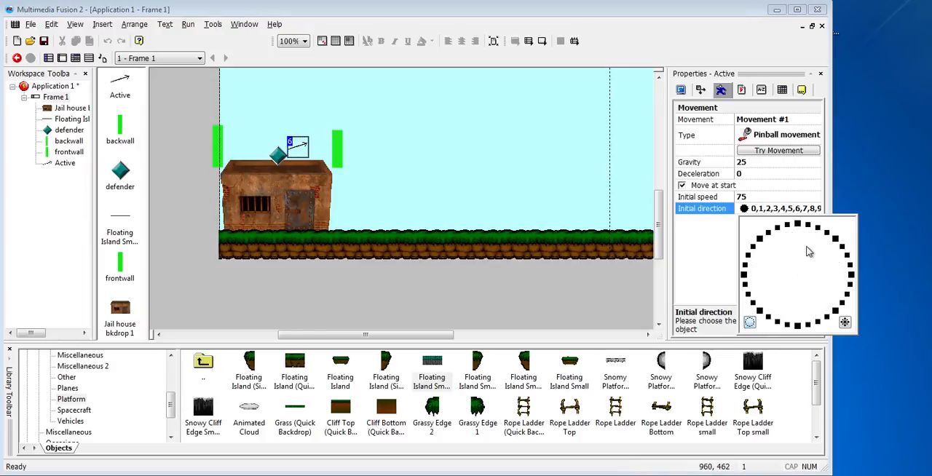
click(815, 228)
click(826, 233)
click(837, 242)
click(848, 257)
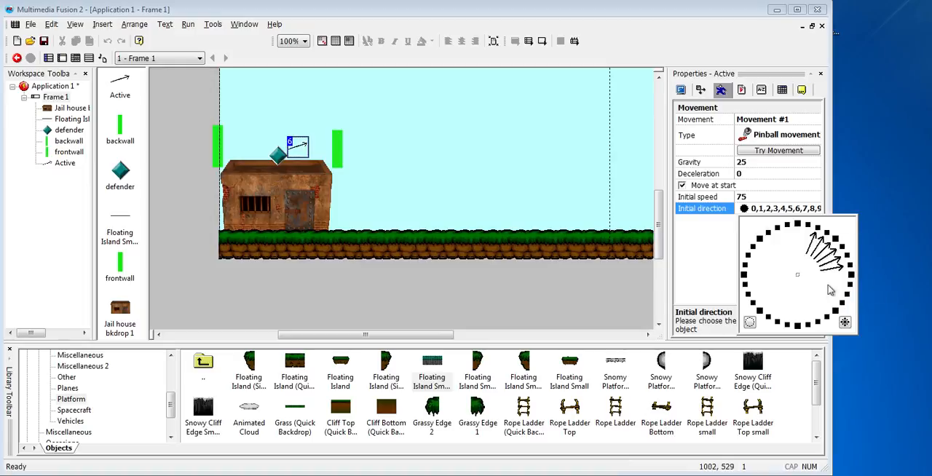
click(612, 292)
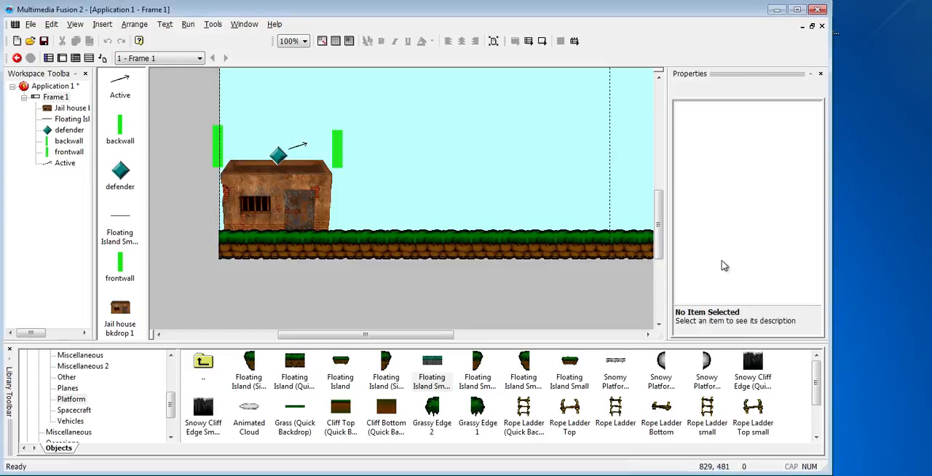
click(293, 150)
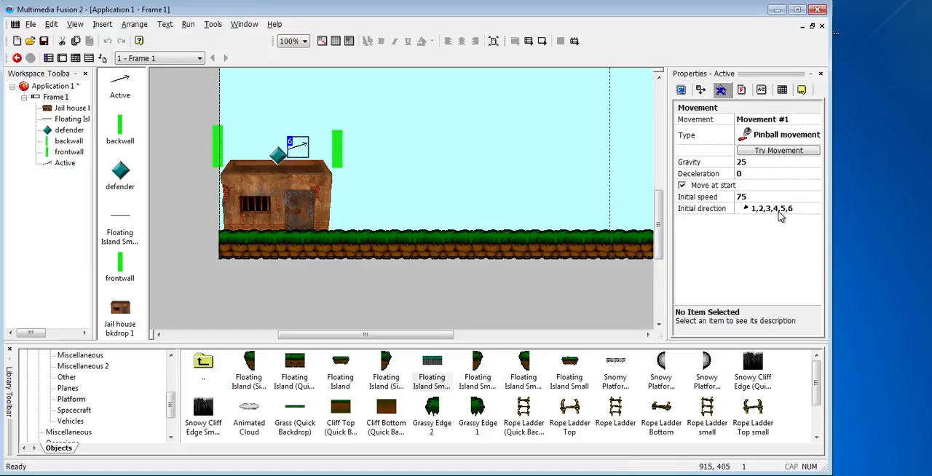
click(781, 211)
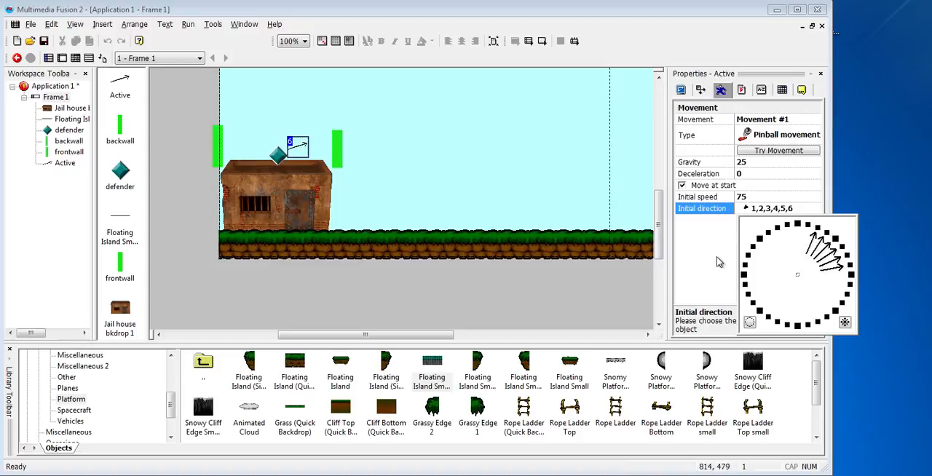
click(705, 251)
click(411, 270)
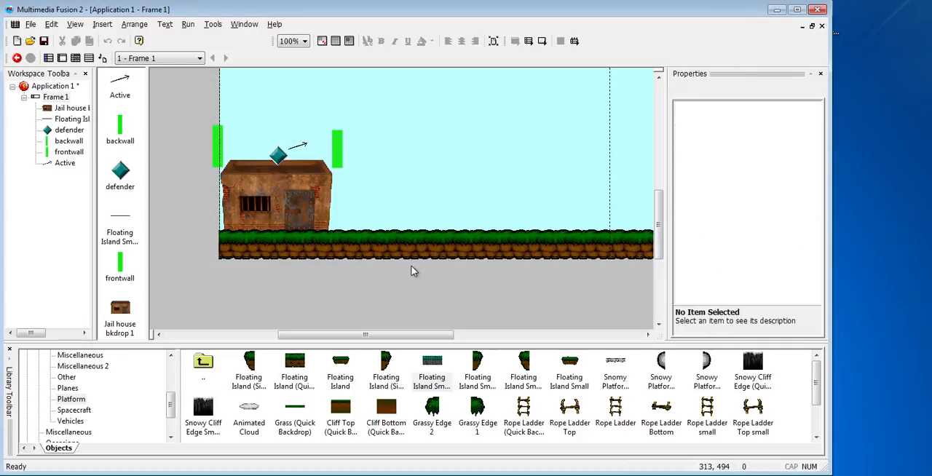
Test-run the application, firing arrows while moving the defender back and forth on the roof, and widen the game window
key(F8)
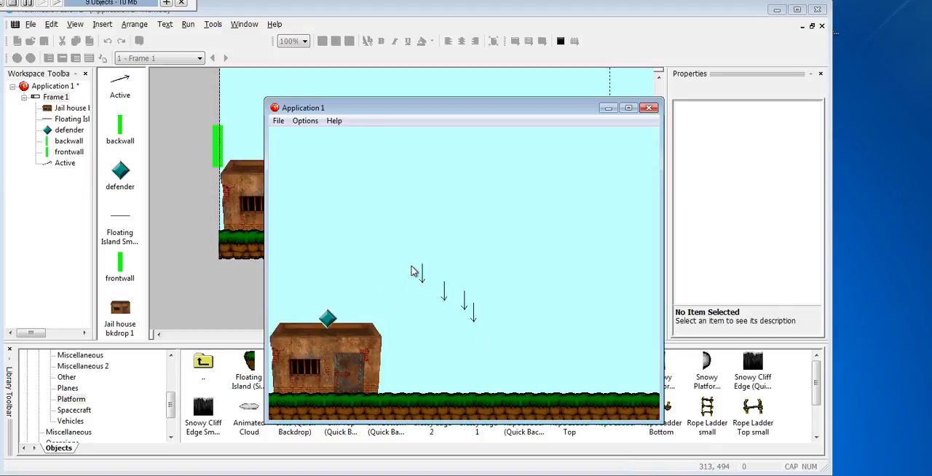
key(Right)
key(Left)
key(Right)
key(Left)
key(Right)
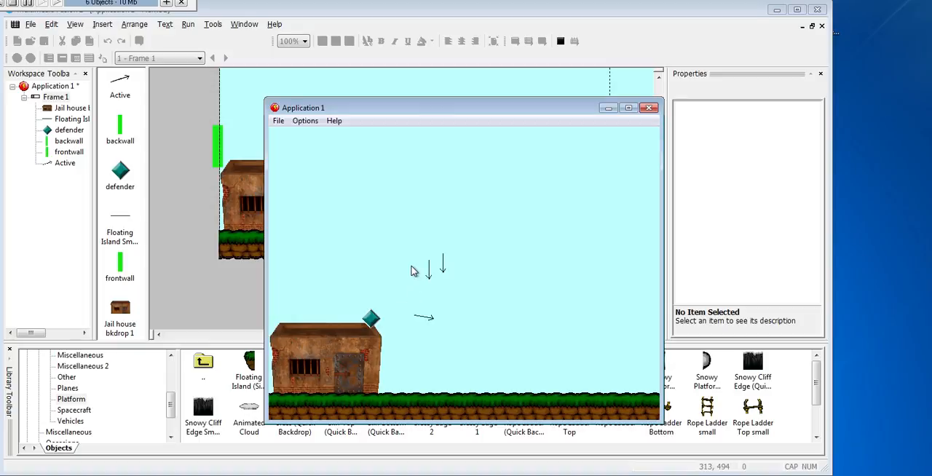
drag(512, 109, 507, 93)
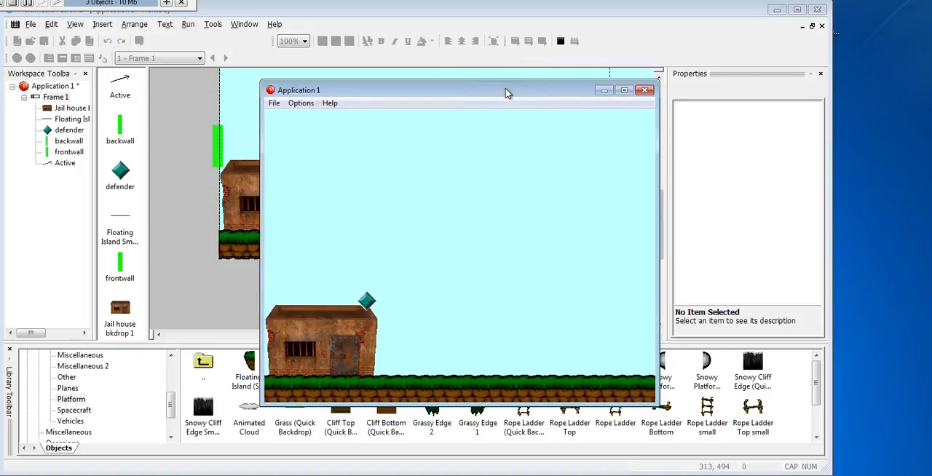
drag(657, 195, 707, 195)
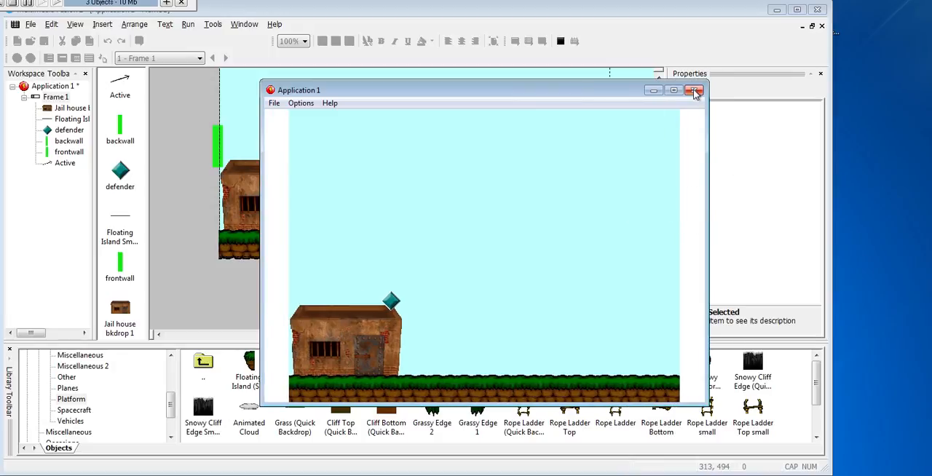